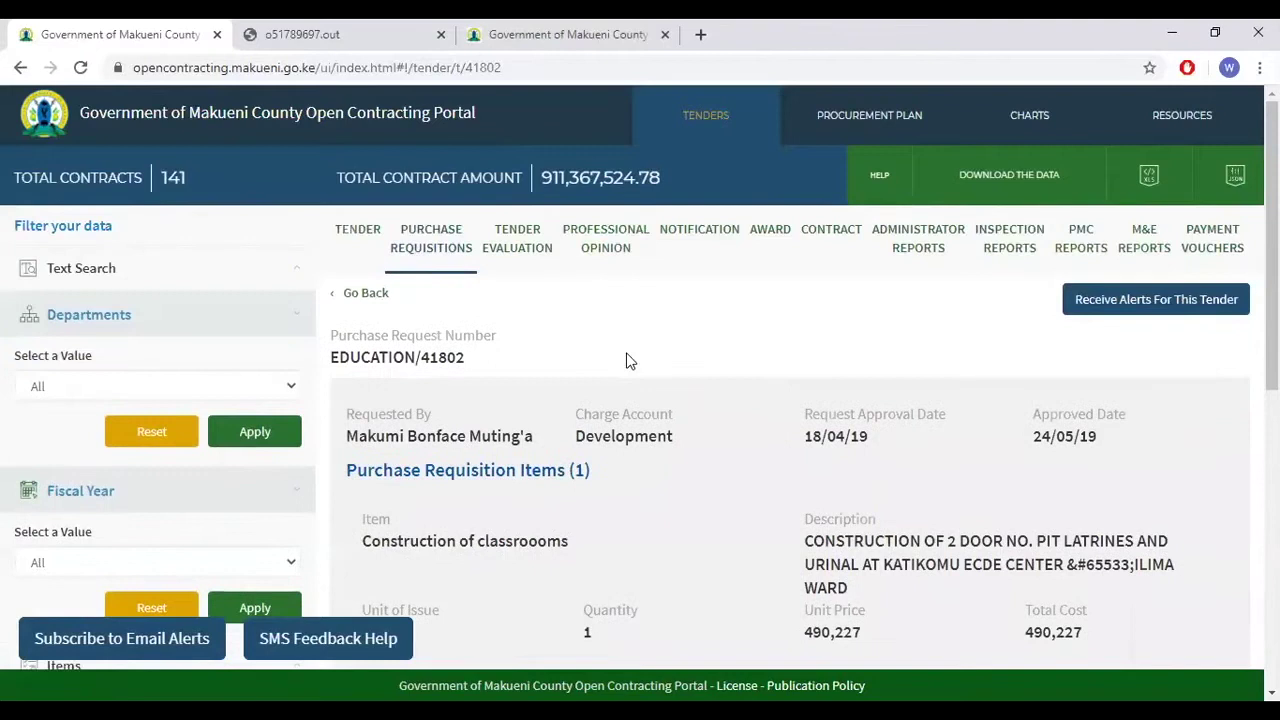
Step: Look over the tender's evaluation and professional opinion, then return to the purchase requisition details
{"action": "scroll", "coordinate": [626, 360], "scroll_direction": "down", "scroll_amount": 4}
{"action": "scroll", "coordinate": [600, 390], "scroll_direction": "down", "scroll_amount": 1}
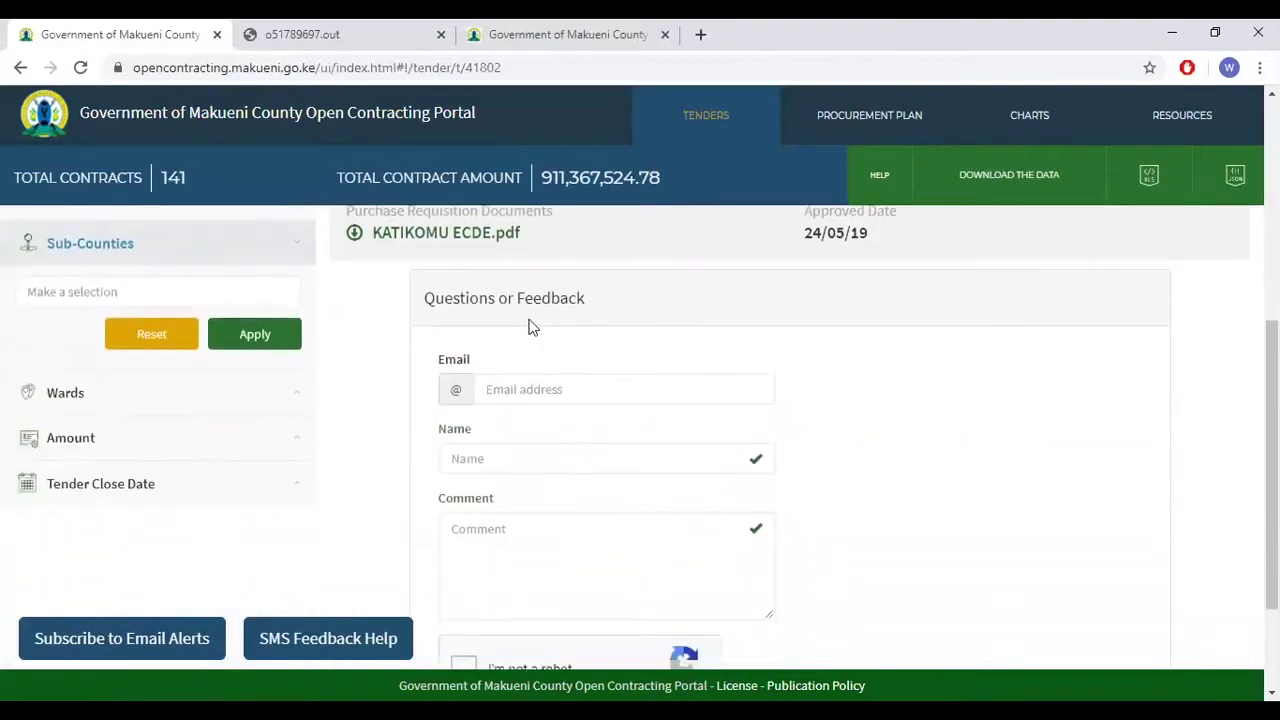
{"action": "scroll", "coordinate": [877, 392], "scroll_direction": "down", "scroll_amount": 1}
{"action": "scroll", "coordinate": [877, 392], "scroll_direction": "up", "scroll_amount": 6}
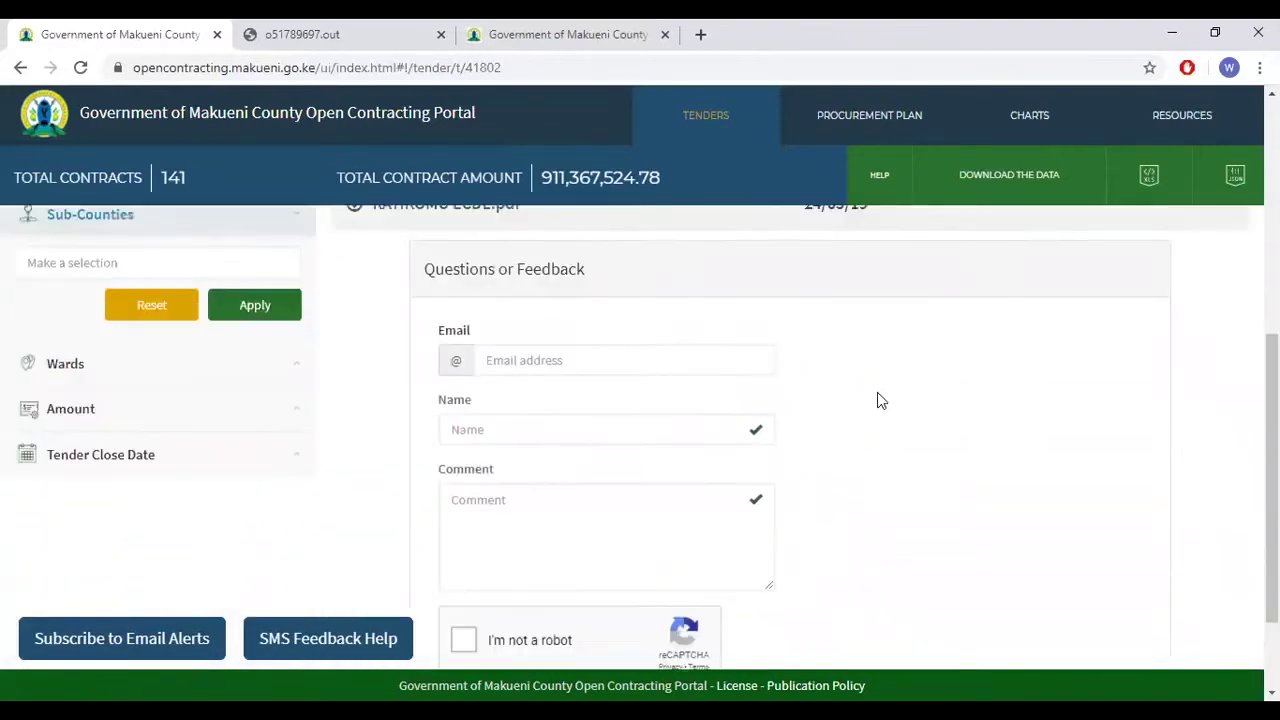
{"action": "scroll", "coordinate": [661, 264], "scroll_direction": "up", "scroll_amount": 1}
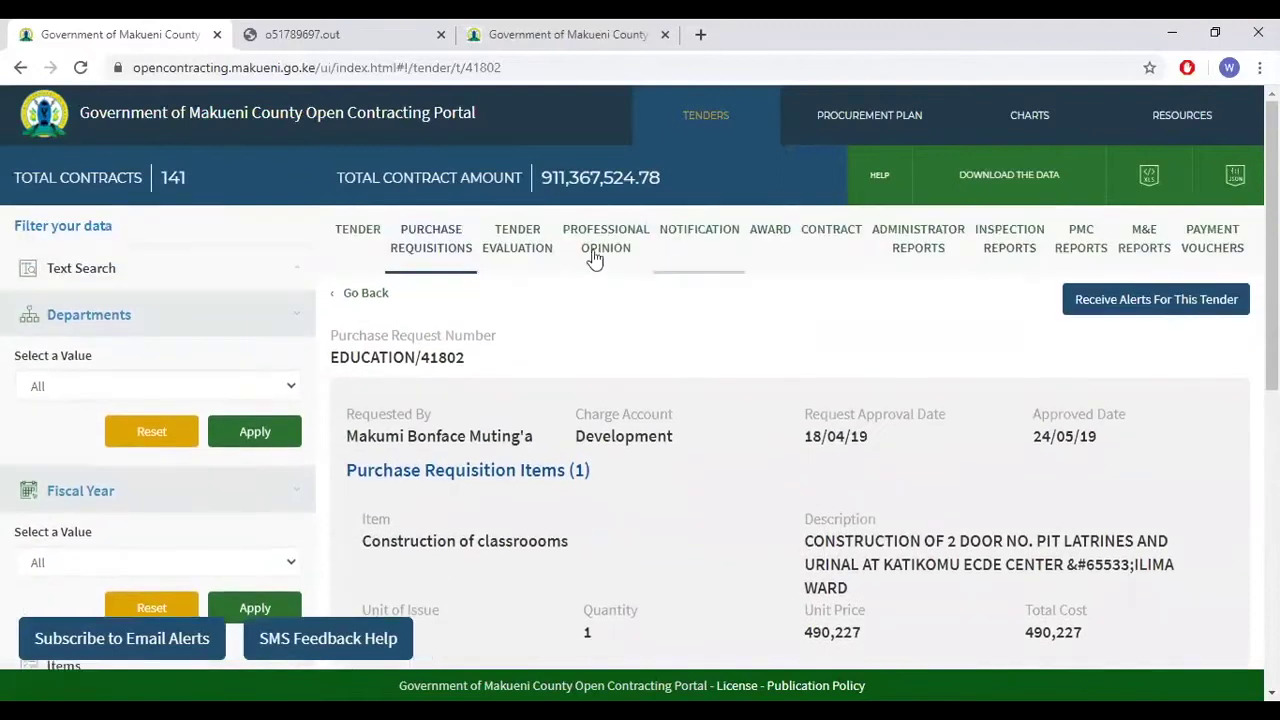
{"action": "left_click", "coordinate": [517, 245]}
{"action": "left_click", "coordinate": [606, 248]}
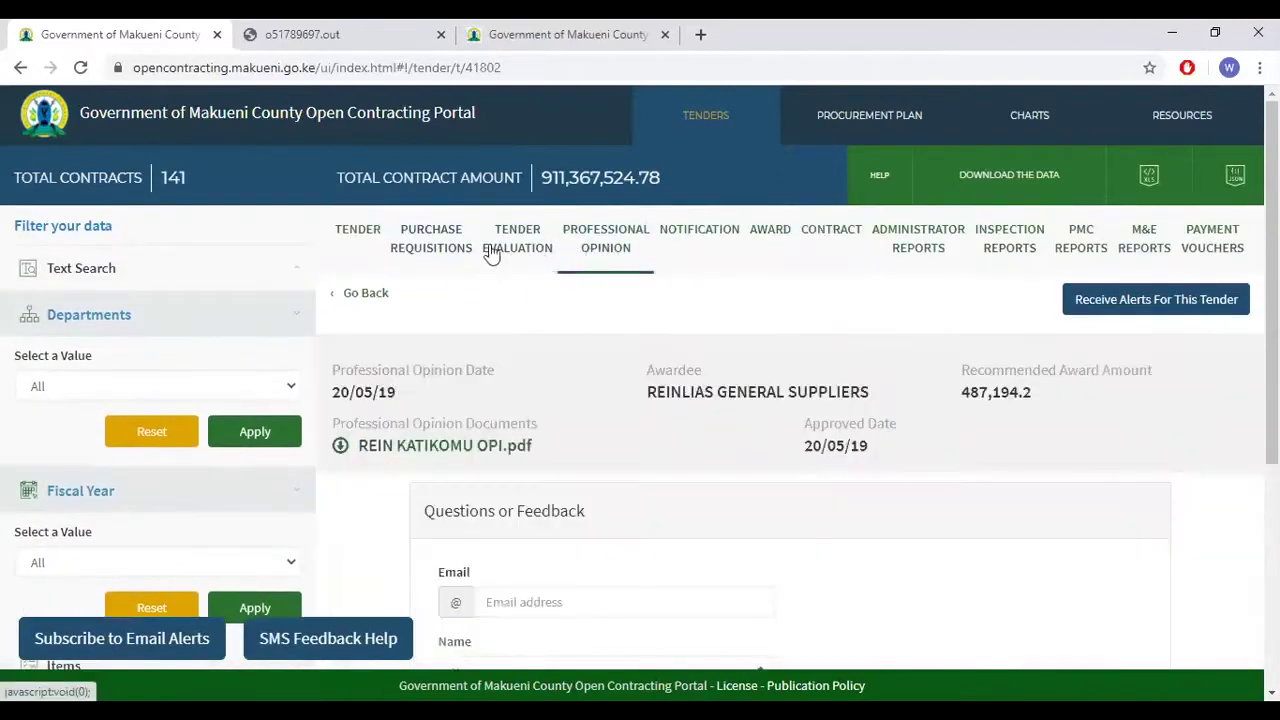
{"action": "left_click", "coordinate": [418, 248]}
{"action": "scroll", "coordinate": [645, 401], "scroll_direction": "down", "scroll_amount": 5}
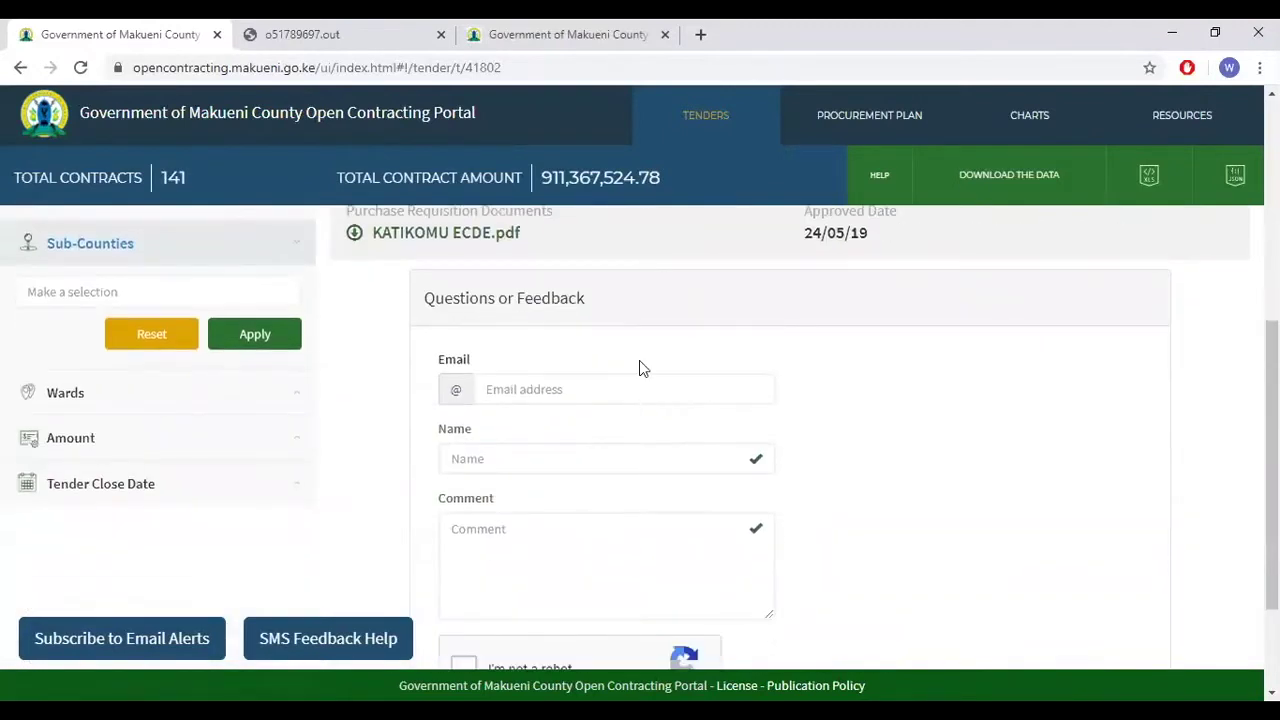
{"action": "scroll", "coordinate": [639, 370], "scroll_direction": "down", "scroll_amount": 1}
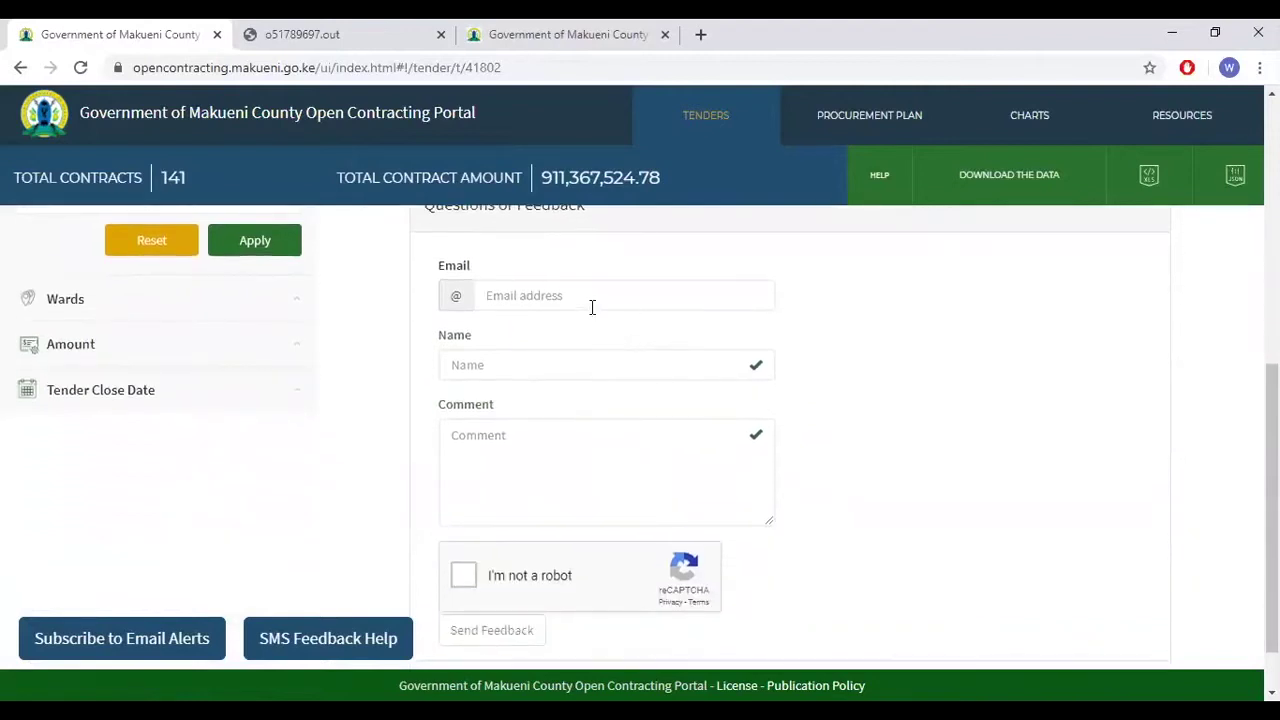
{"action": "scroll", "coordinate": [594, 312], "scroll_direction": "up", "scroll_amount": 5}
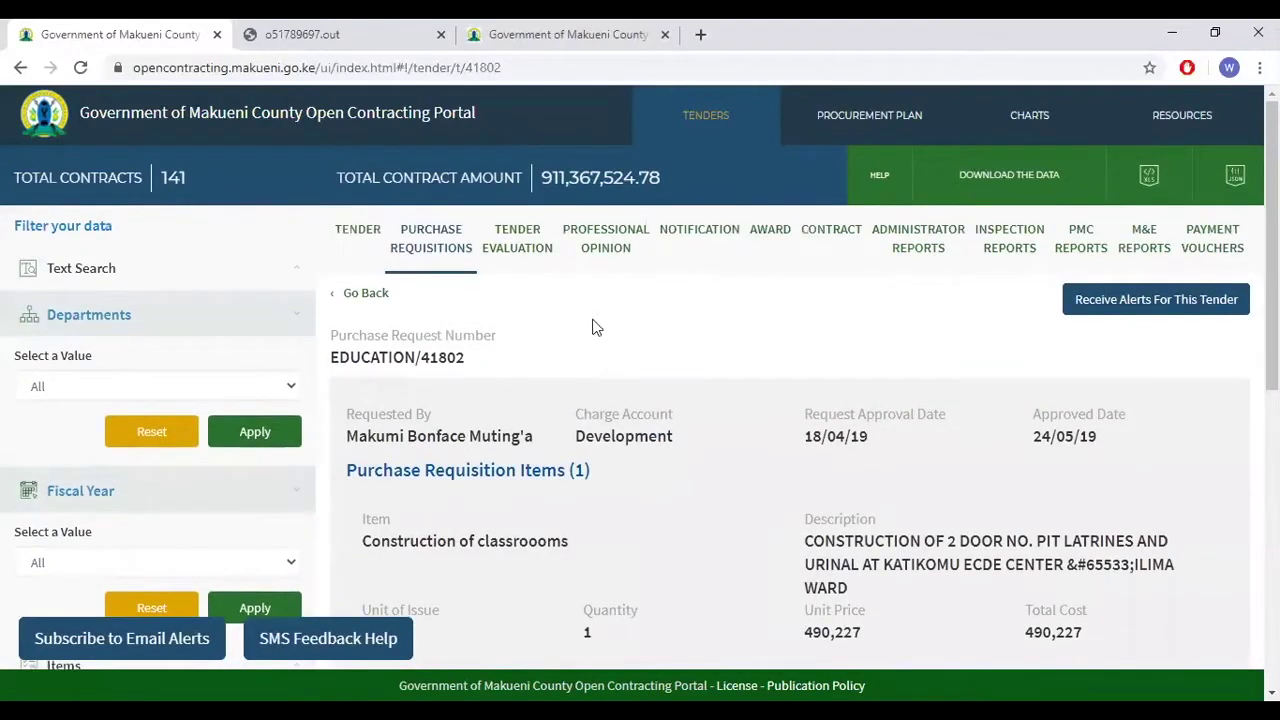
{"action": "scroll", "coordinate": [594, 328], "scroll_direction": "down", "scroll_amount": 5}
Step: Fill the feedback email and name fields from the saved autofill suggestions
{"action": "left_click", "coordinate": [562, 300]}
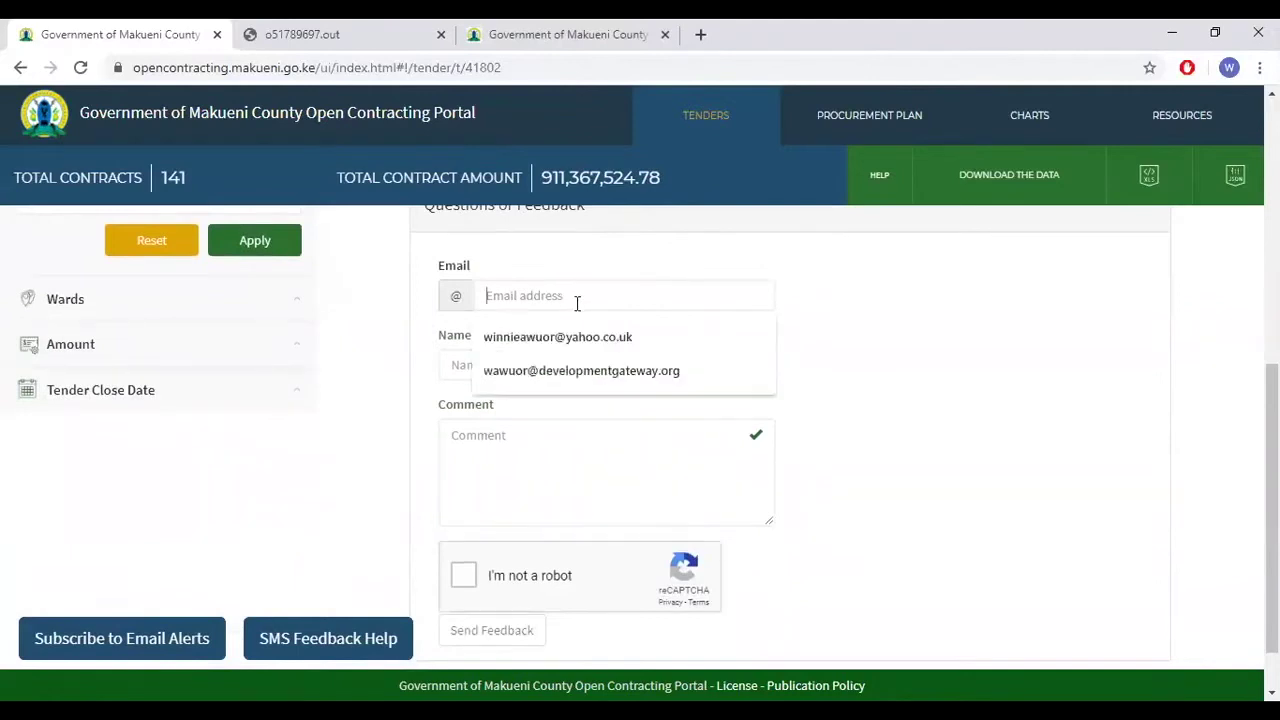
{"action": "left_click", "coordinate": [650, 338]}
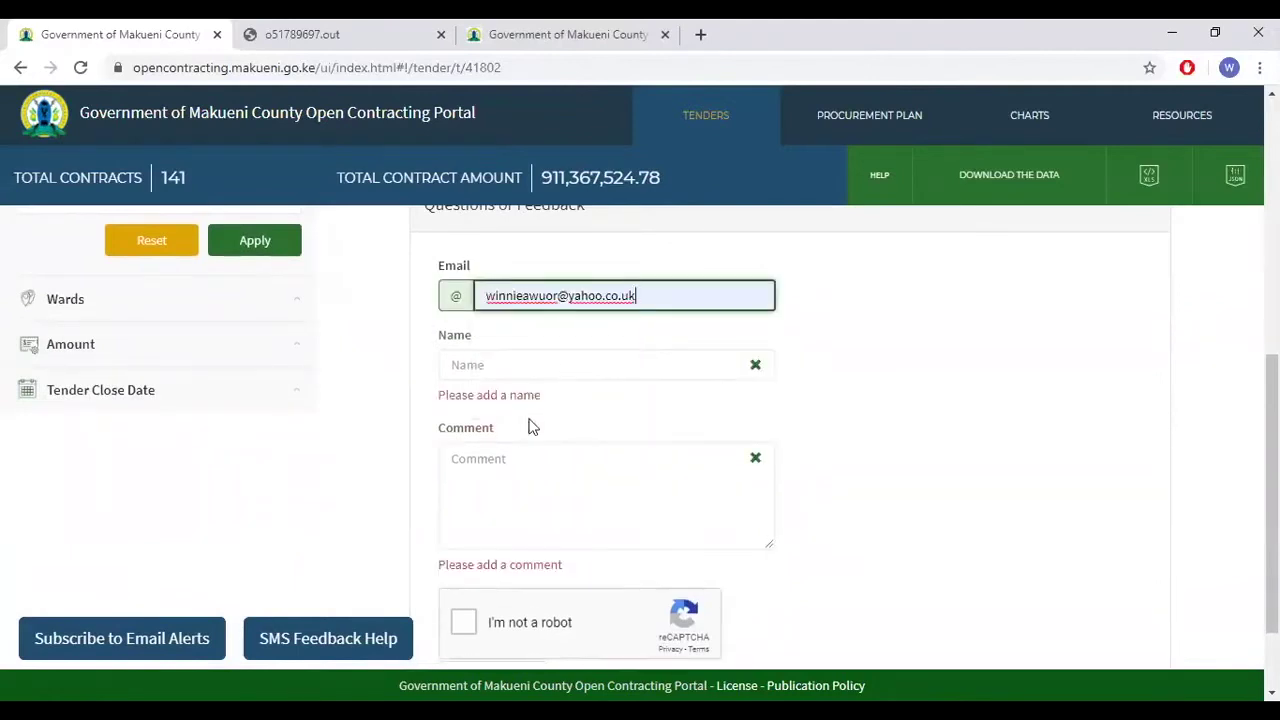
{"action": "left_click", "coordinate": [528, 371]}
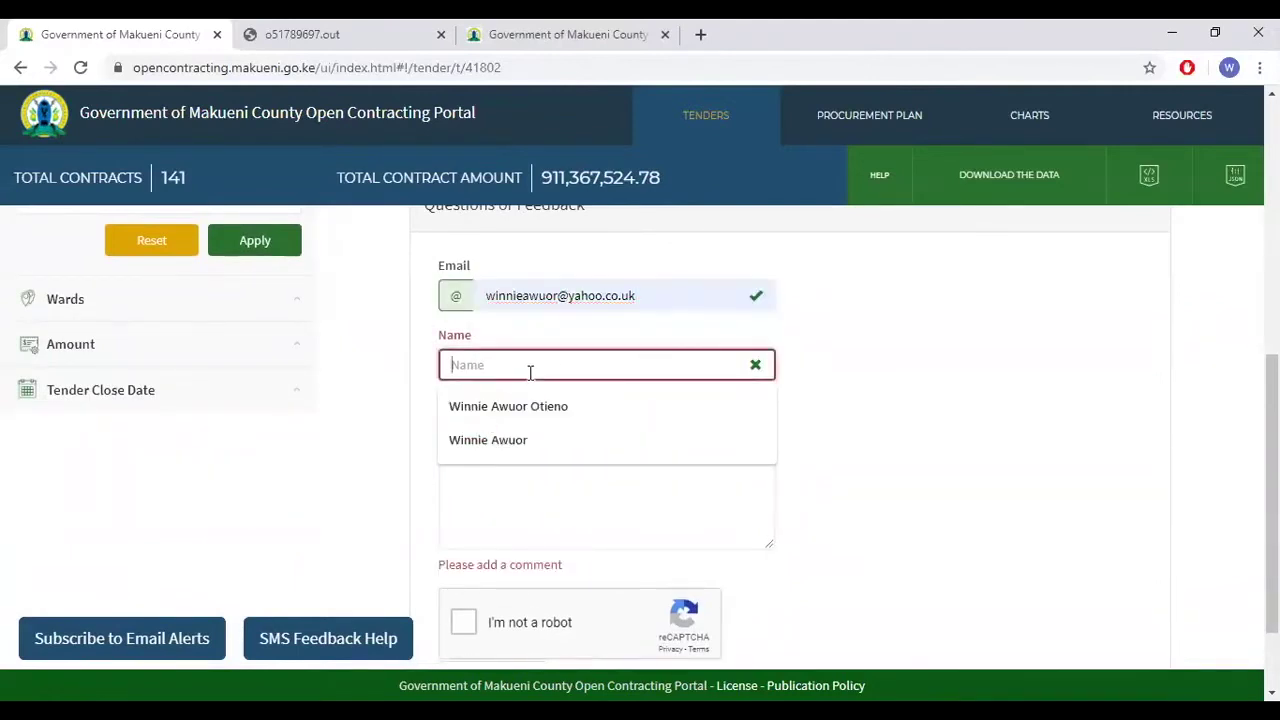
{"action": "left_click", "coordinate": [549, 429]}
Step: Tick the 'I'm not a robot' reCAPTCHA and return to the feedback comment box
{"action": "left_click", "coordinate": [551, 460]}
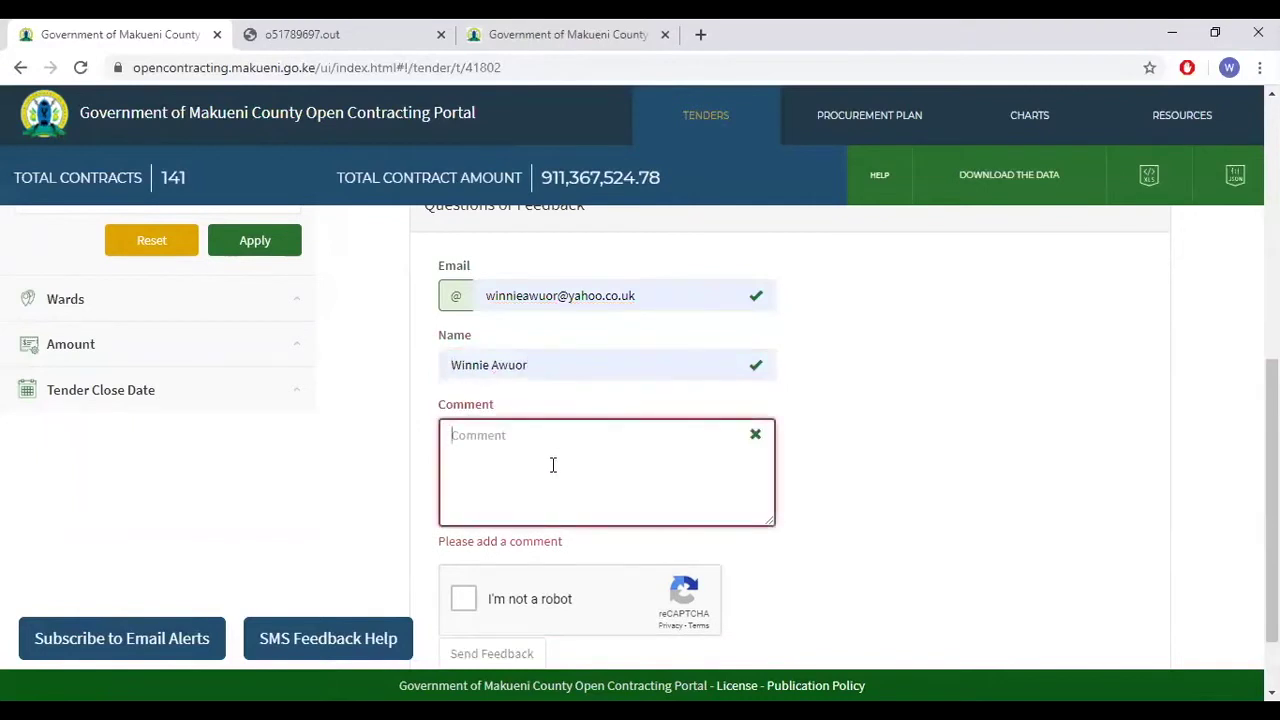
{"action": "scroll", "coordinate": [560, 464], "scroll_direction": "down", "scroll_amount": 1}
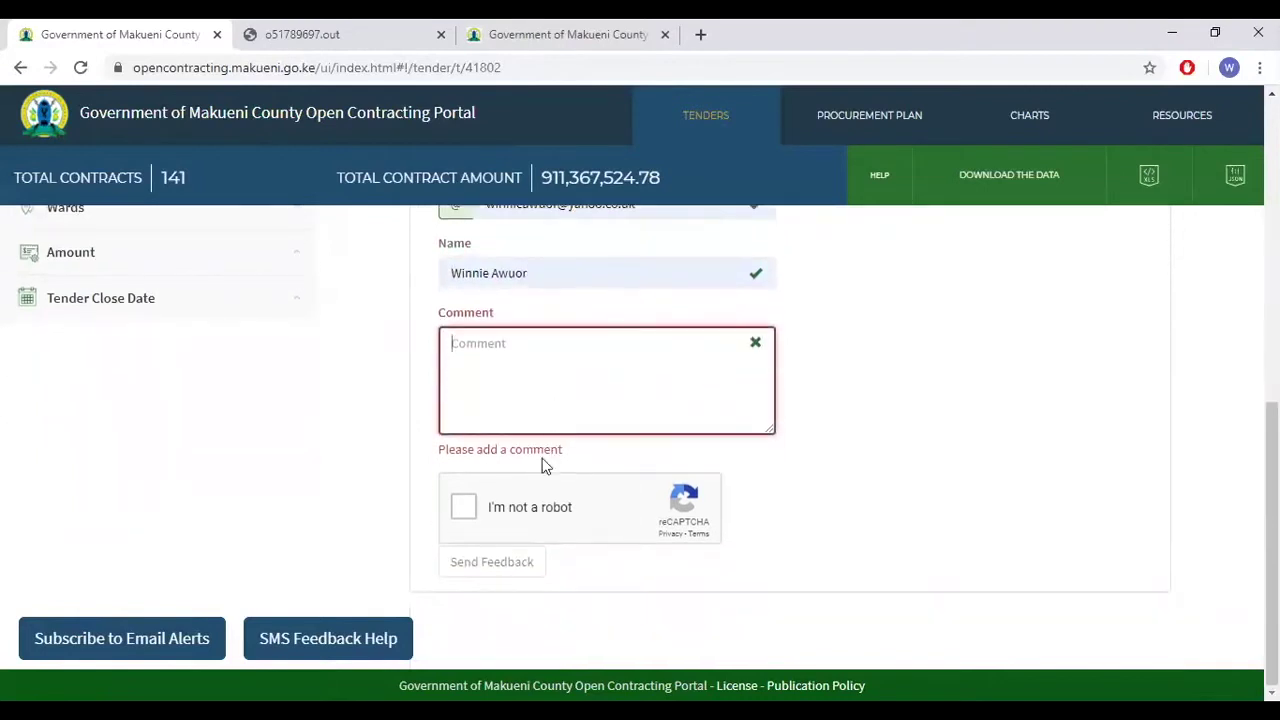
{"action": "left_click", "coordinate": [461, 512]}
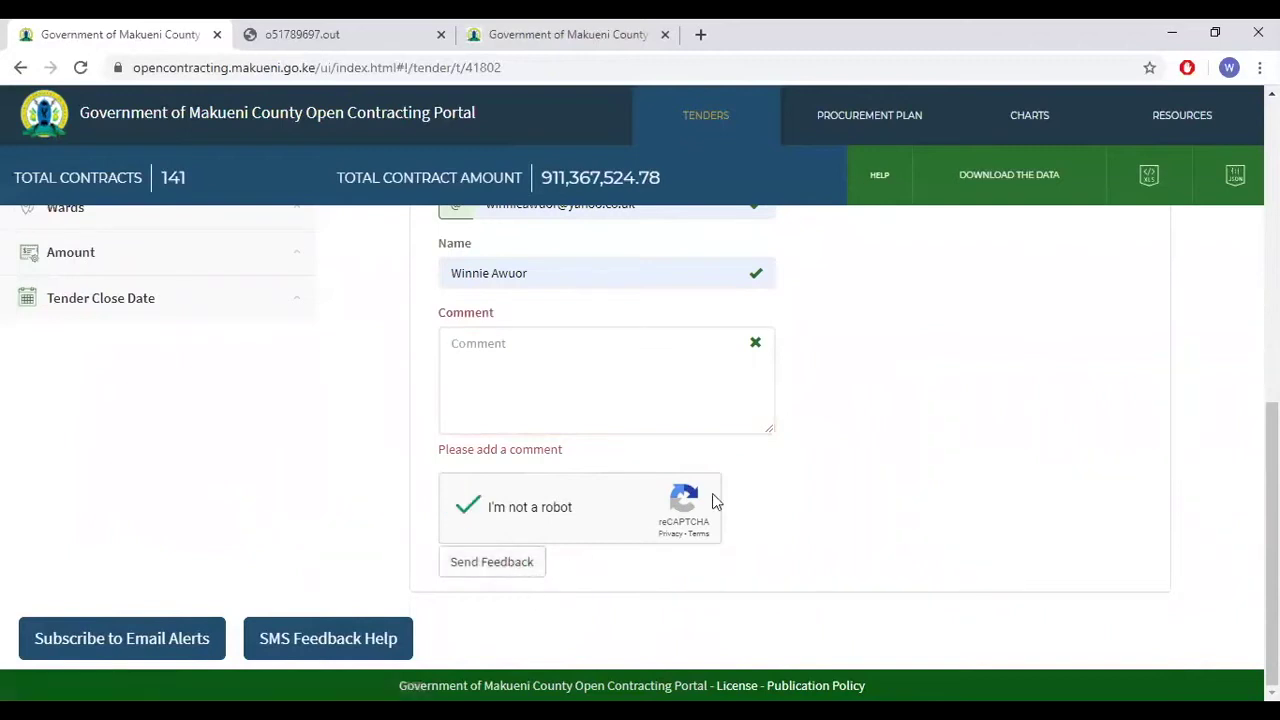
{"action": "left_click", "coordinate": [754, 345]}
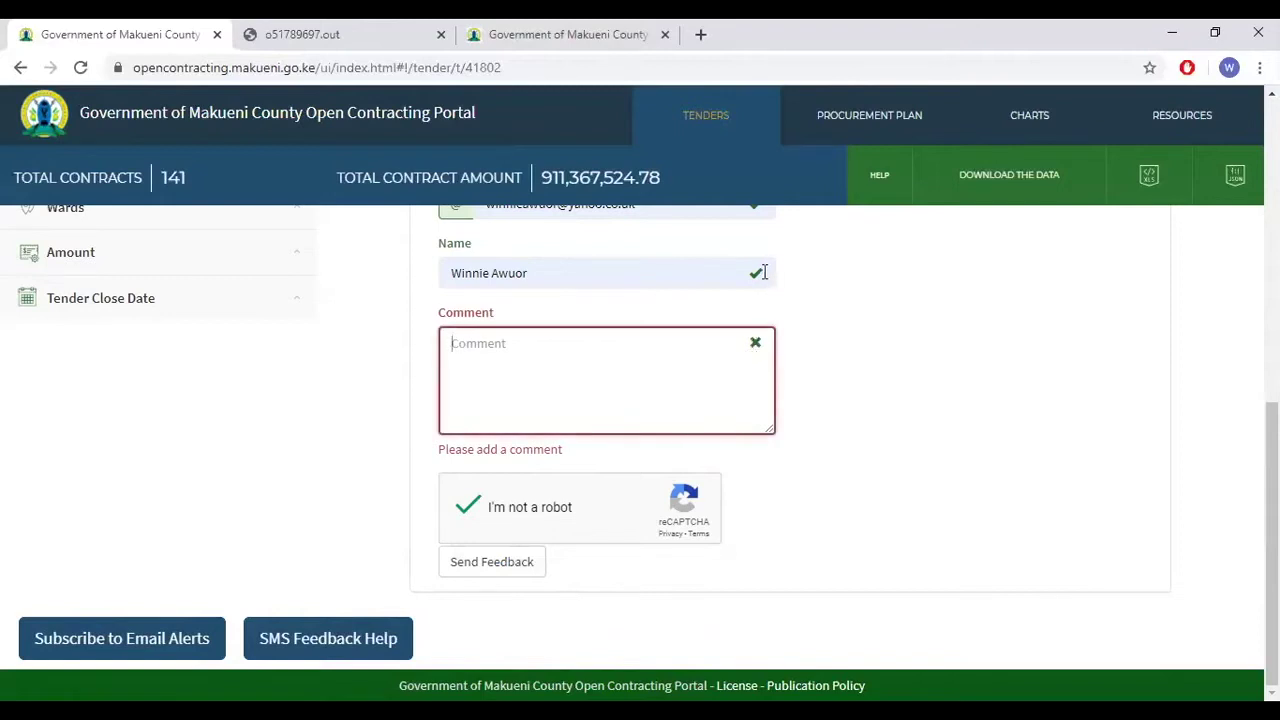
{"action": "scroll", "coordinate": [879, 371], "scroll_direction": "up", "scroll_amount": 6}
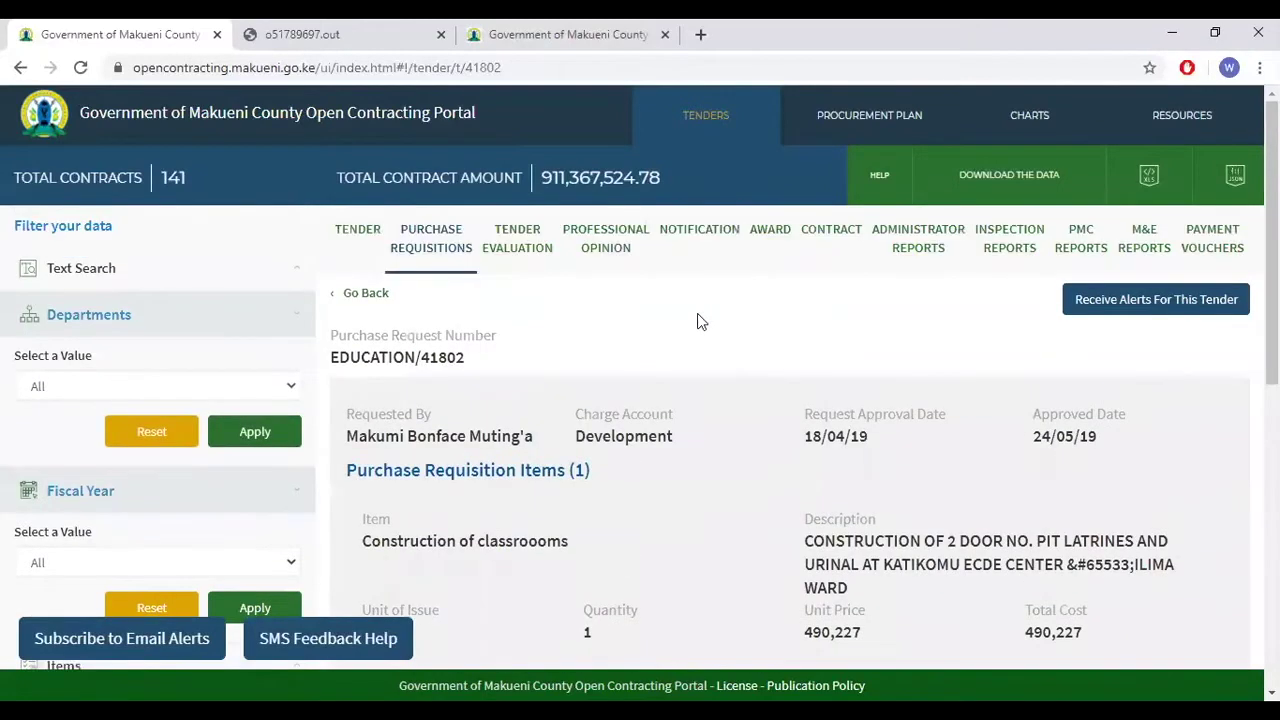
Step: Review tender 41802's evaluation and bids stage
{"action": "left_click", "coordinate": [525, 250]}
{"action": "scroll", "coordinate": [737, 391], "scroll_direction": "down", "scroll_amount": 4}
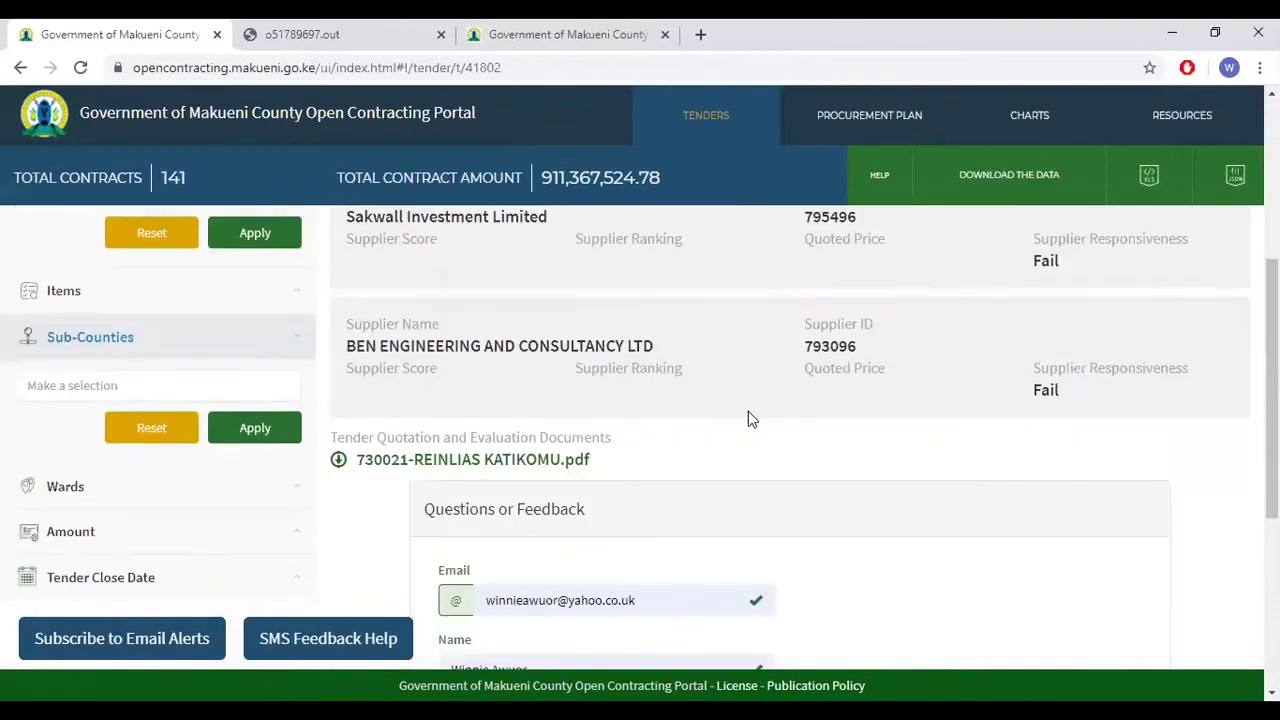
{"action": "scroll", "coordinate": [748, 415], "scroll_direction": "down", "scroll_amount": 1}
{"action": "scroll", "coordinate": [840, 490], "scroll_direction": "down", "scroll_amount": 2}
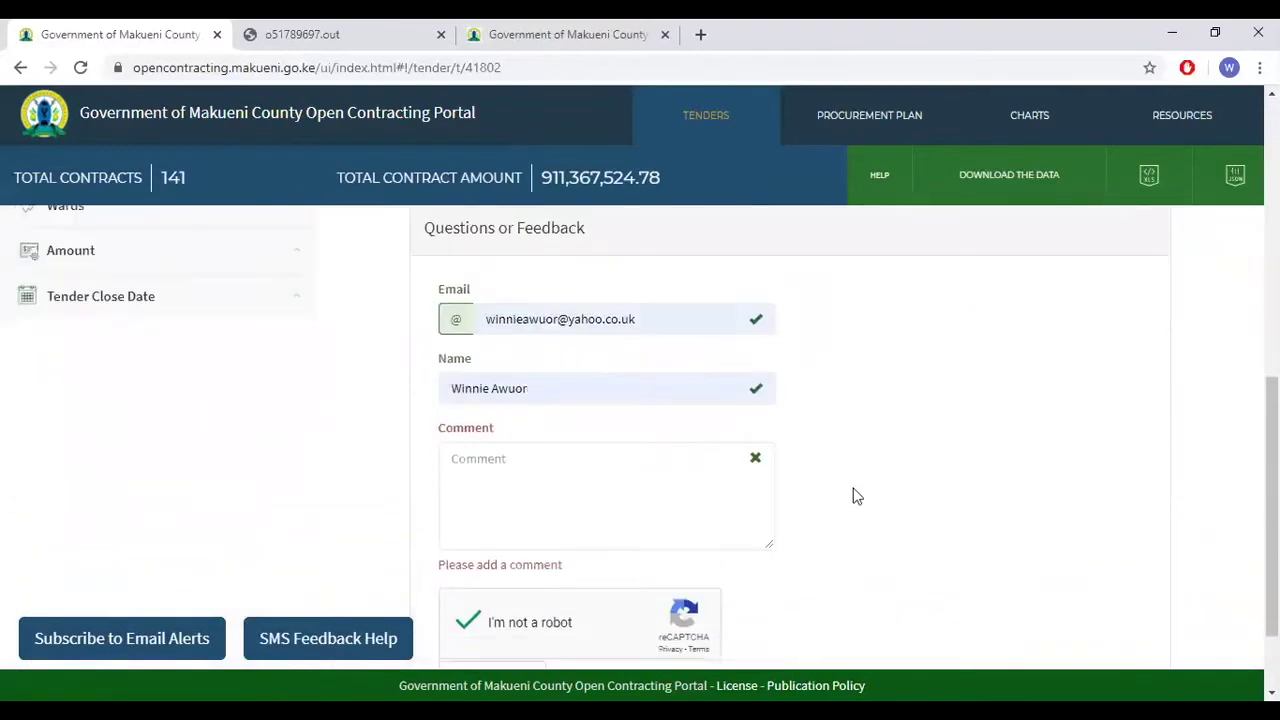
{"action": "scroll", "coordinate": [857, 494], "scroll_direction": "up", "scroll_amount": 5}
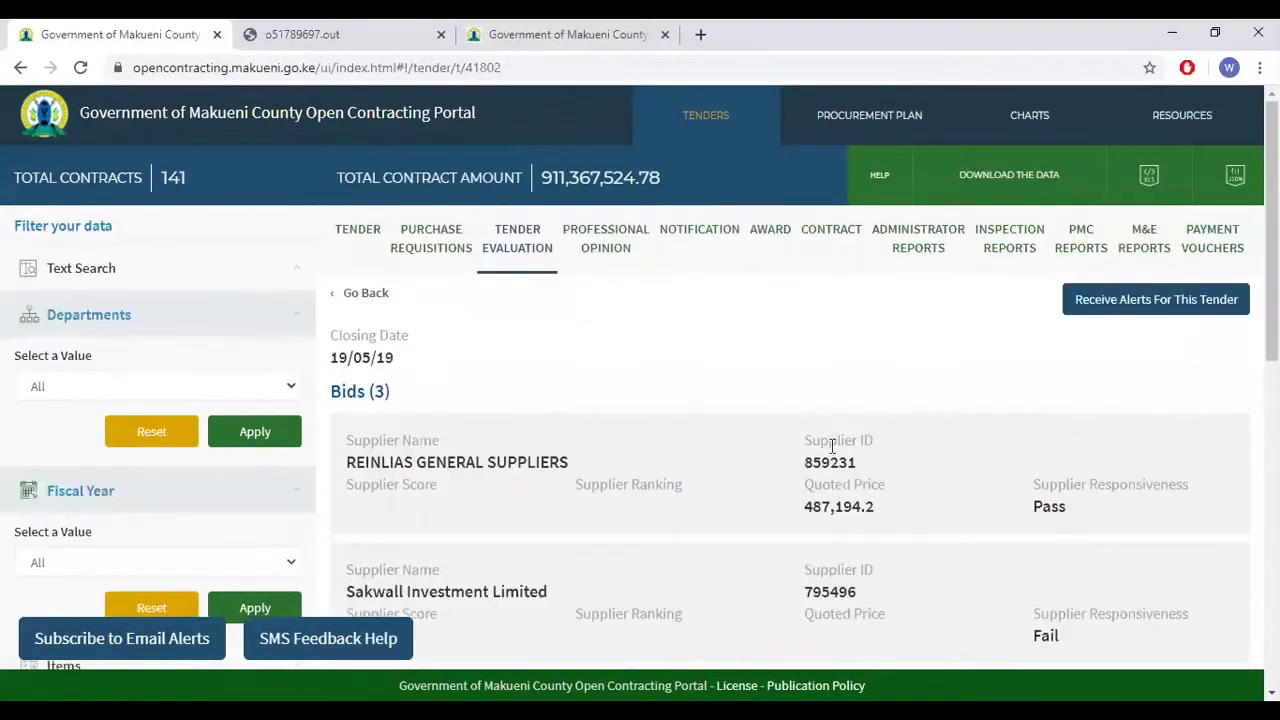
Step: Go through the opinion, notification, award, contract and administrator report stages, then open the alert sign-up
{"action": "left_click", "coordinate": [627, 265]}
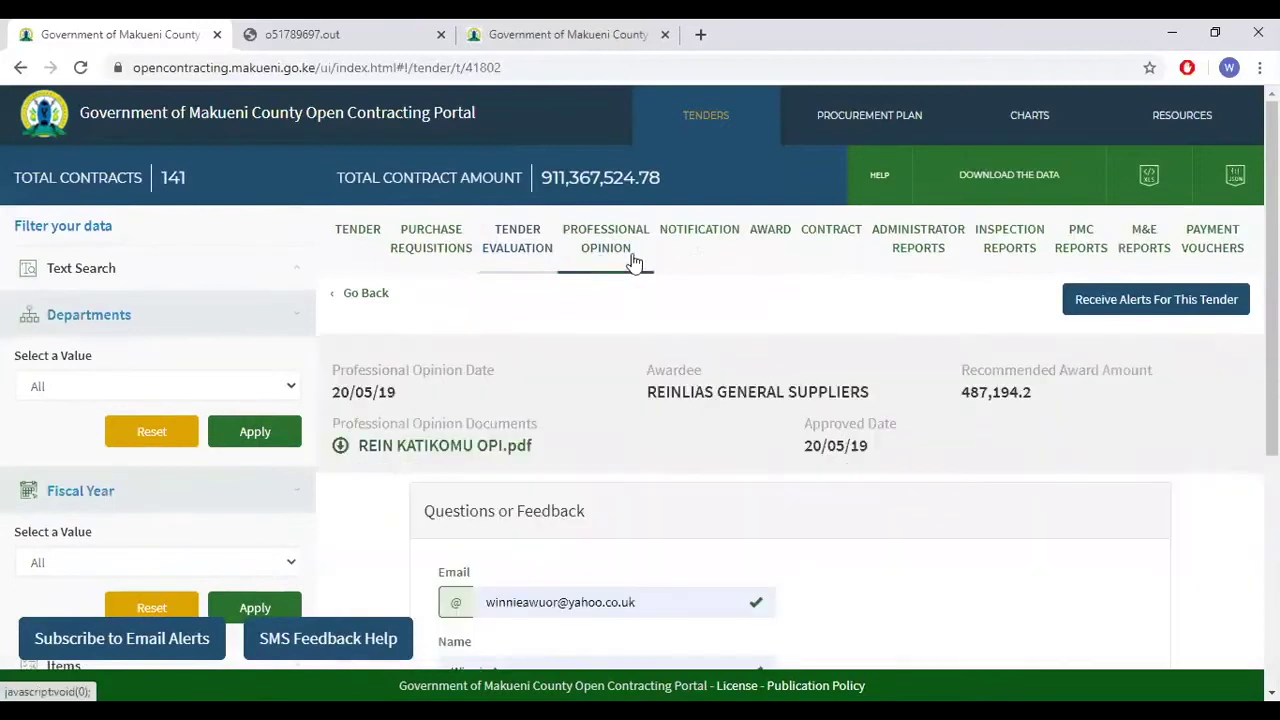
{"action": "left_click", "coordinate": [718, 249]}
{"action": "left_click", "coordinate": [777, 250]}
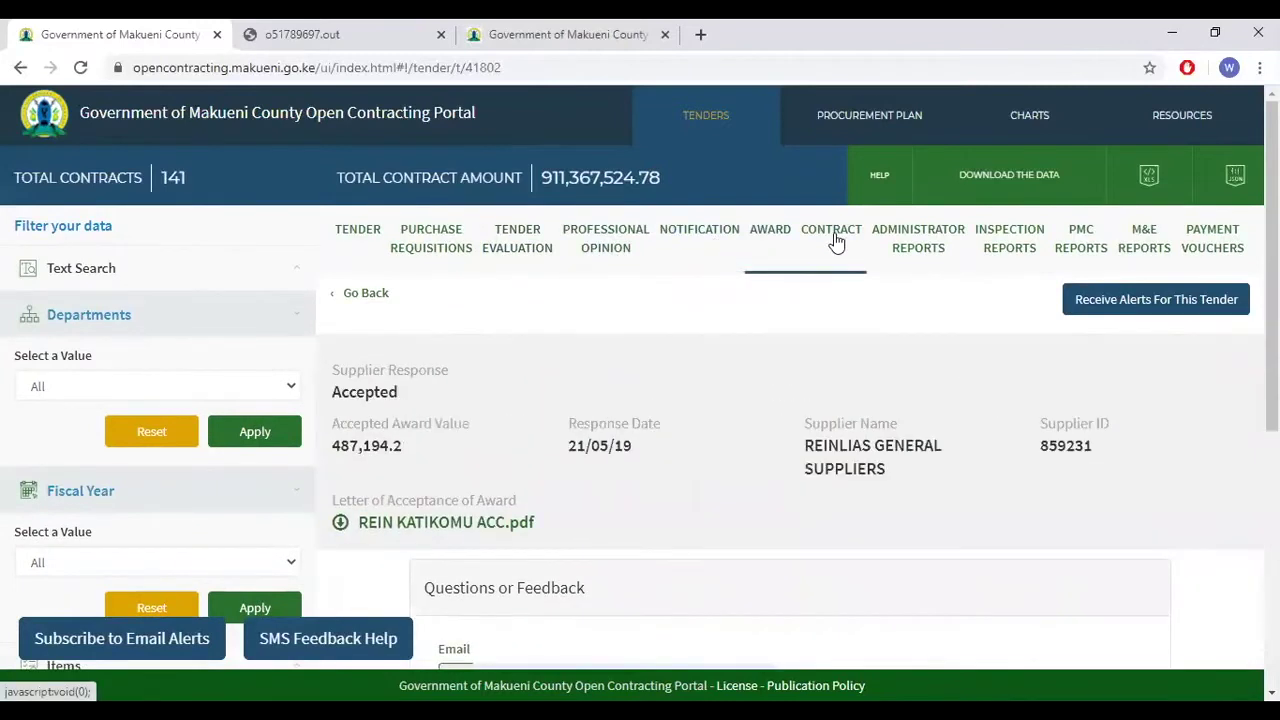
{"action": "left_click", "coordinate": [836, 242]}
{"action": "left_click", "coordinate": [929, 246]}
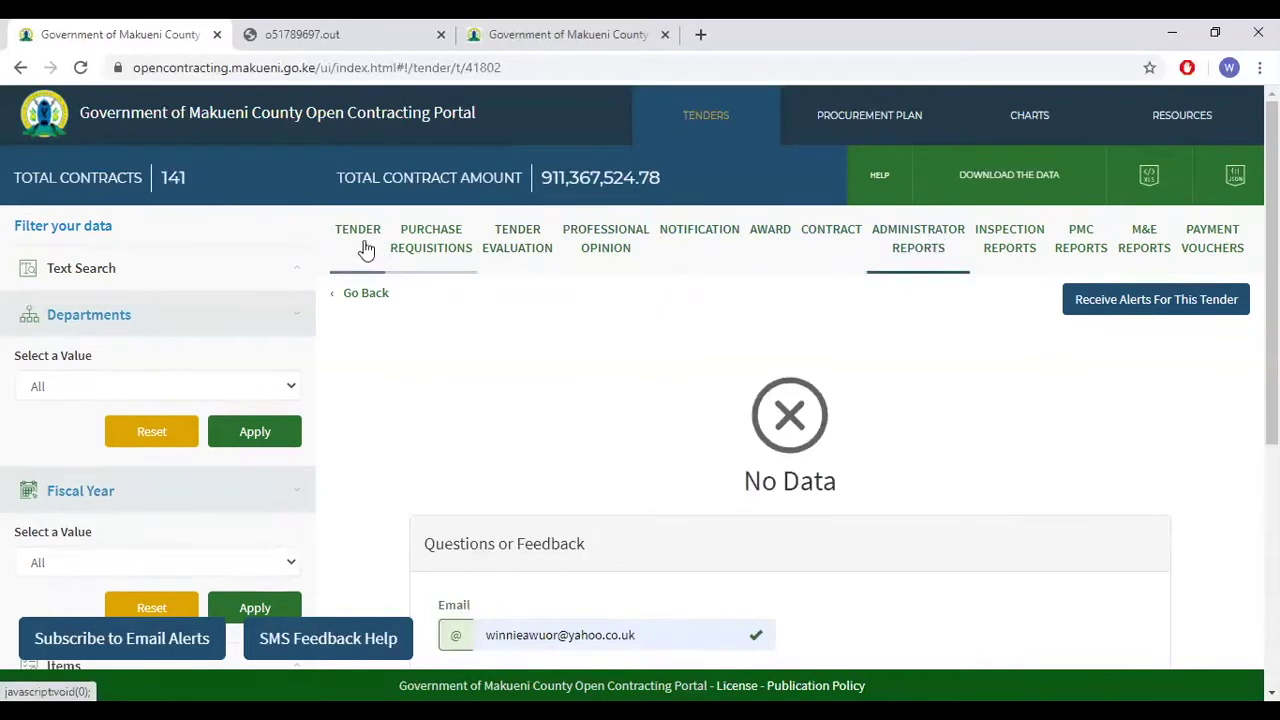
{"action": "left_click", "coordinate": [366, 249]}
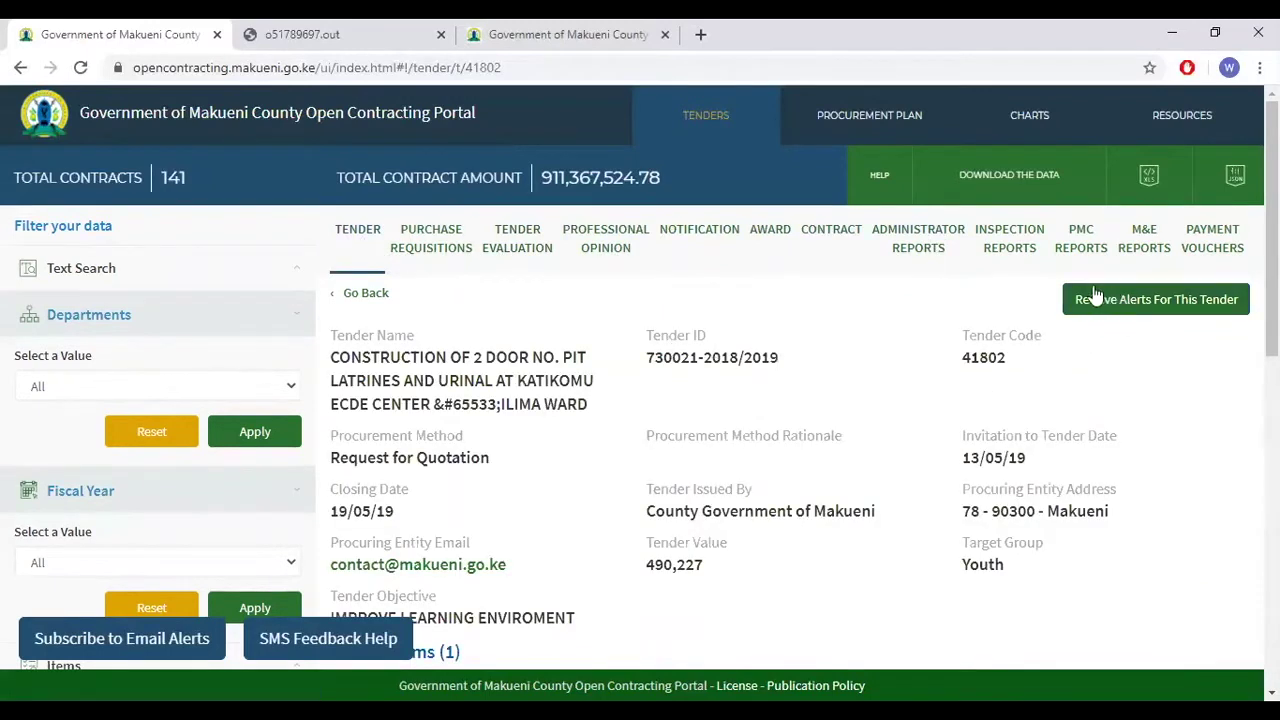
{"action": "left_click", "coordinate": [1180, 305]}
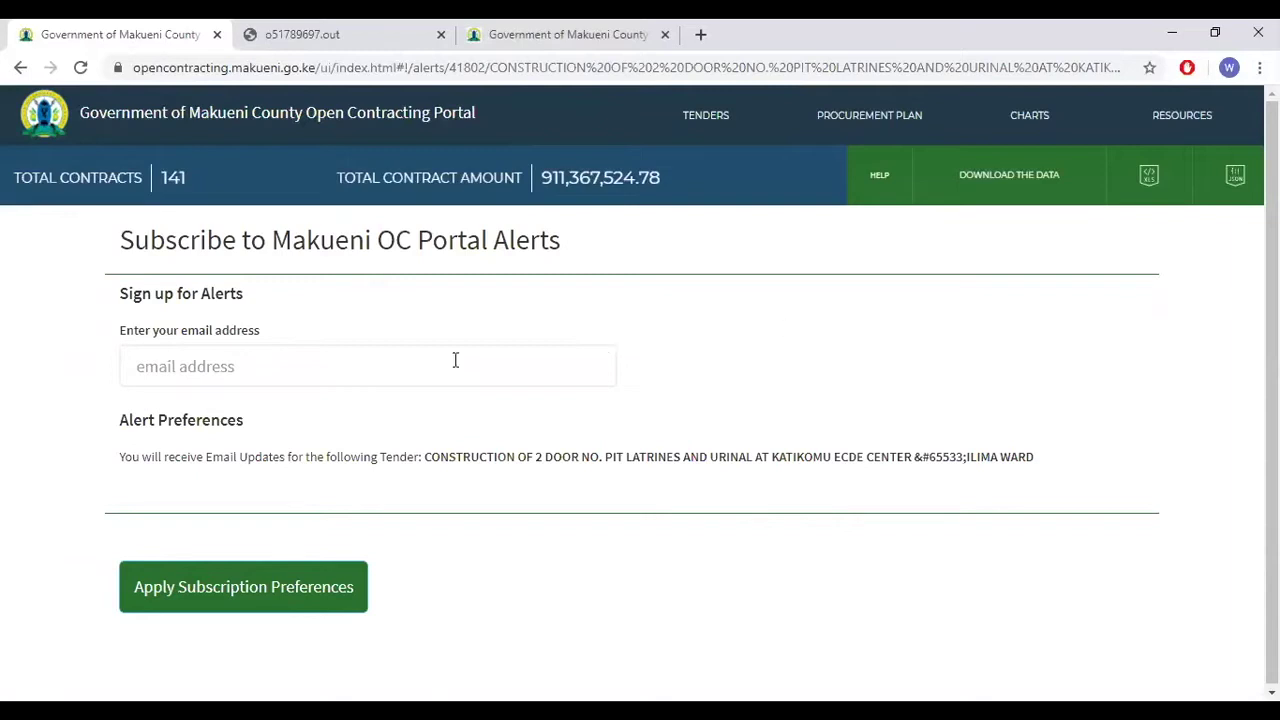
Step: Enter the saved email for tender alerts, then go back to tender 41802's details page
{"action": "left_click", "coordinate": [252, 355]}
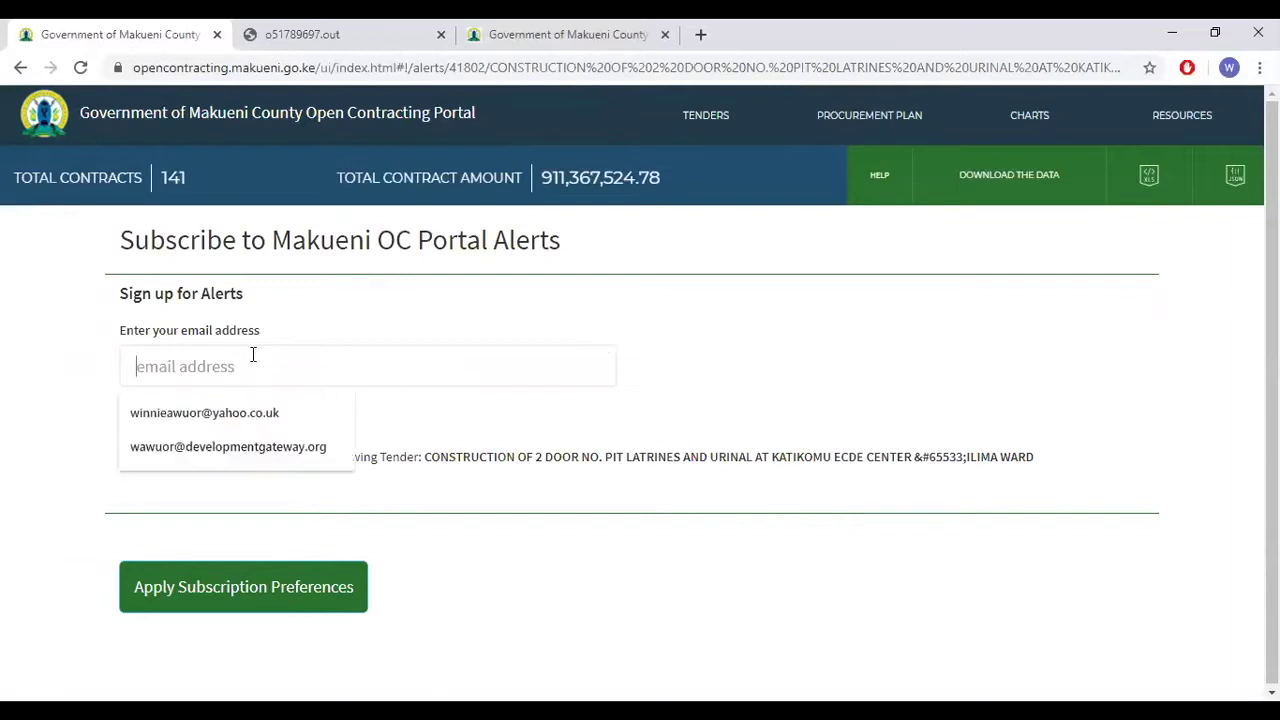
{"action": "left_click", "coordinate": [298, 411]}
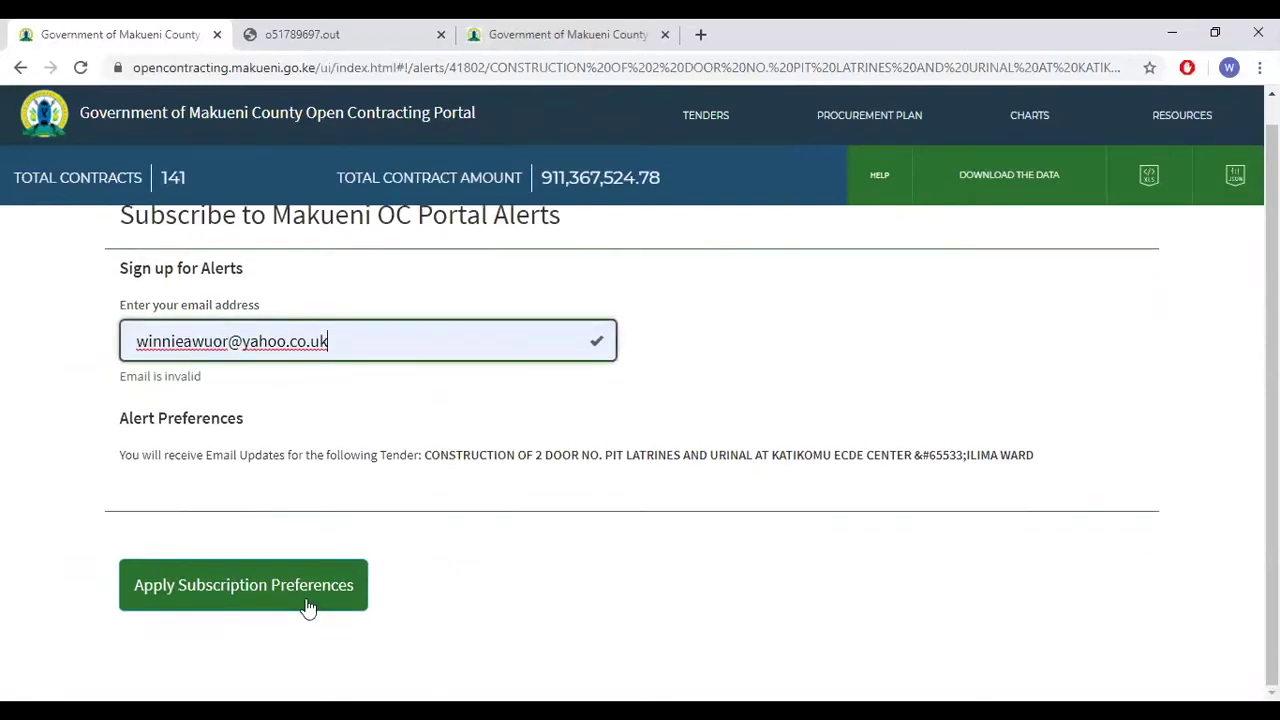
{"action": "left_click", "coordinate": [205, 470]}
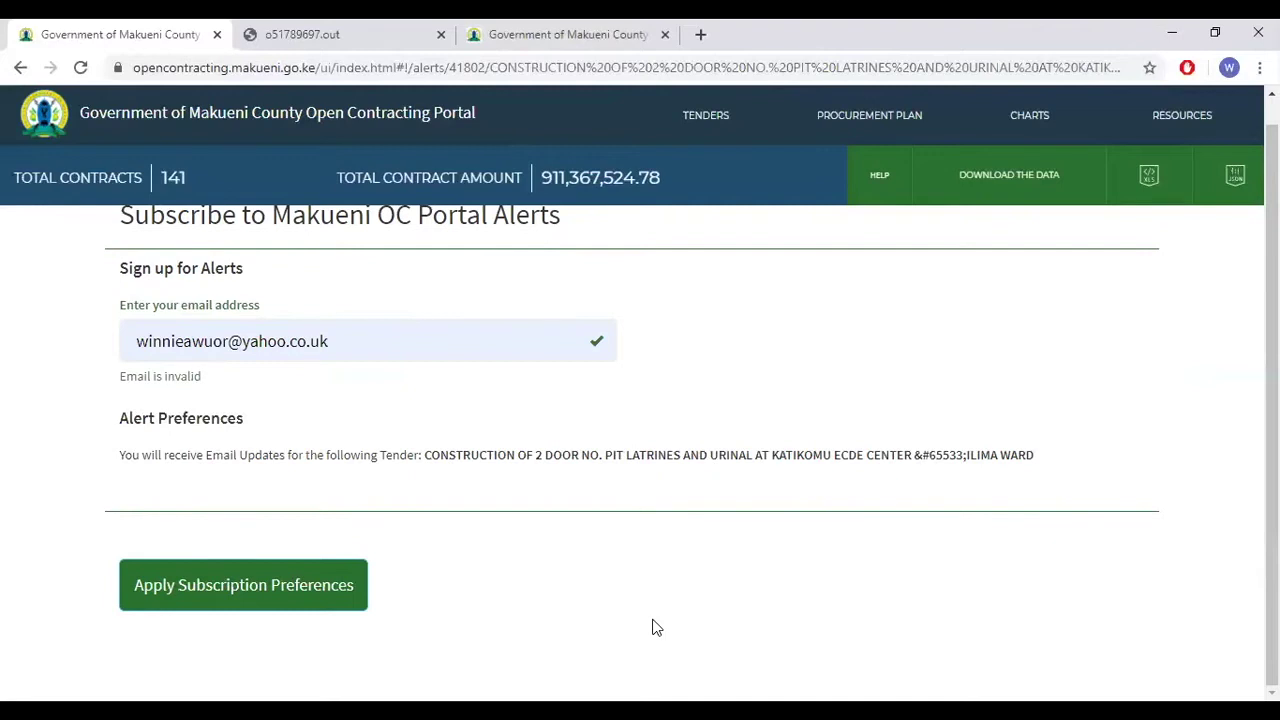
{"action": "scroll", "coordinate": [603, 626], "scroll_direction": "up", "scroll_amount": 1}
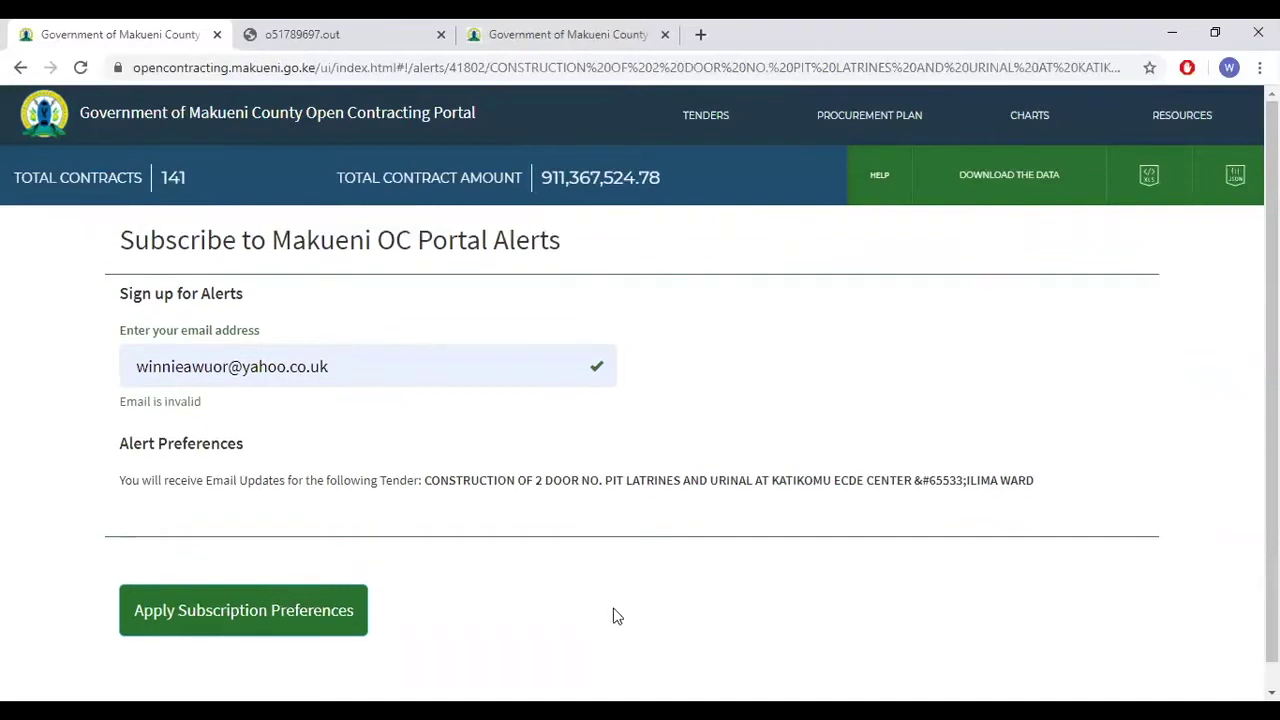
{"action": "left_click", "coordinate": [20, 68]}
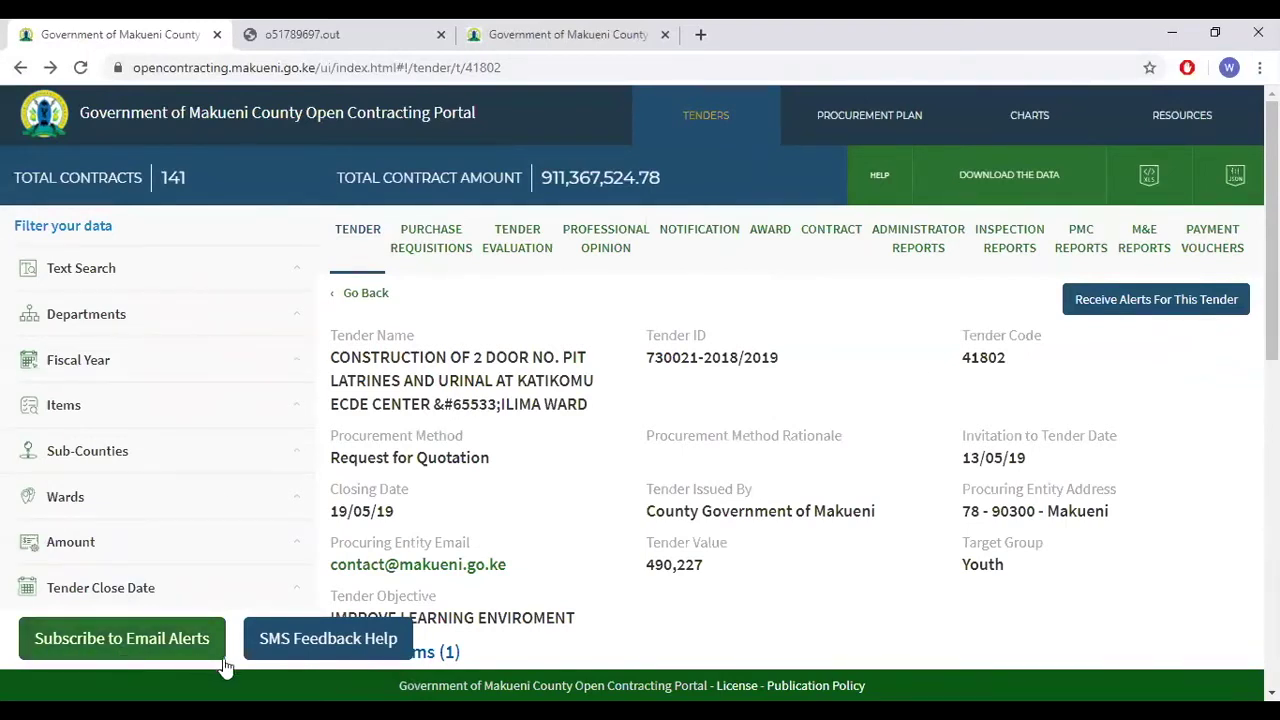
Step: Start an email alert sign-up, choosing then removing the Lands, Mining, Housing department
{"action": "left_click", "coordinate": [143, 650]}
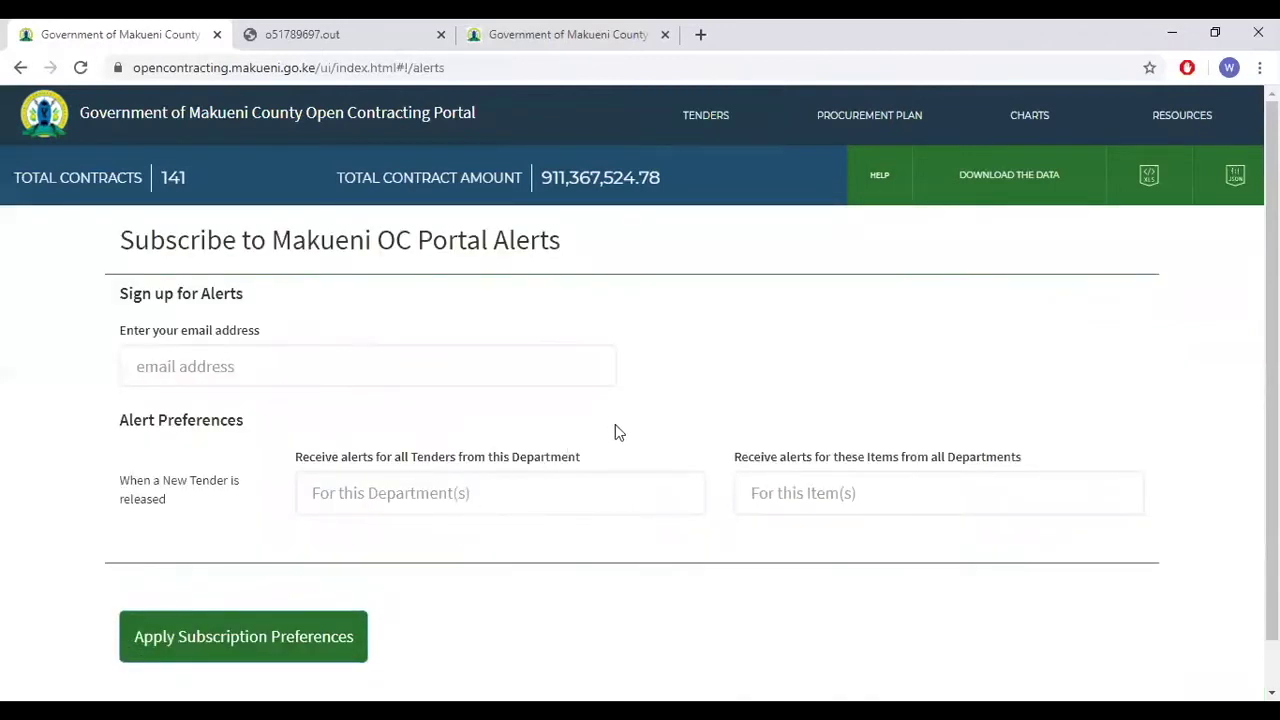
{"action": "left_click", "coordinate": [241, 366]}
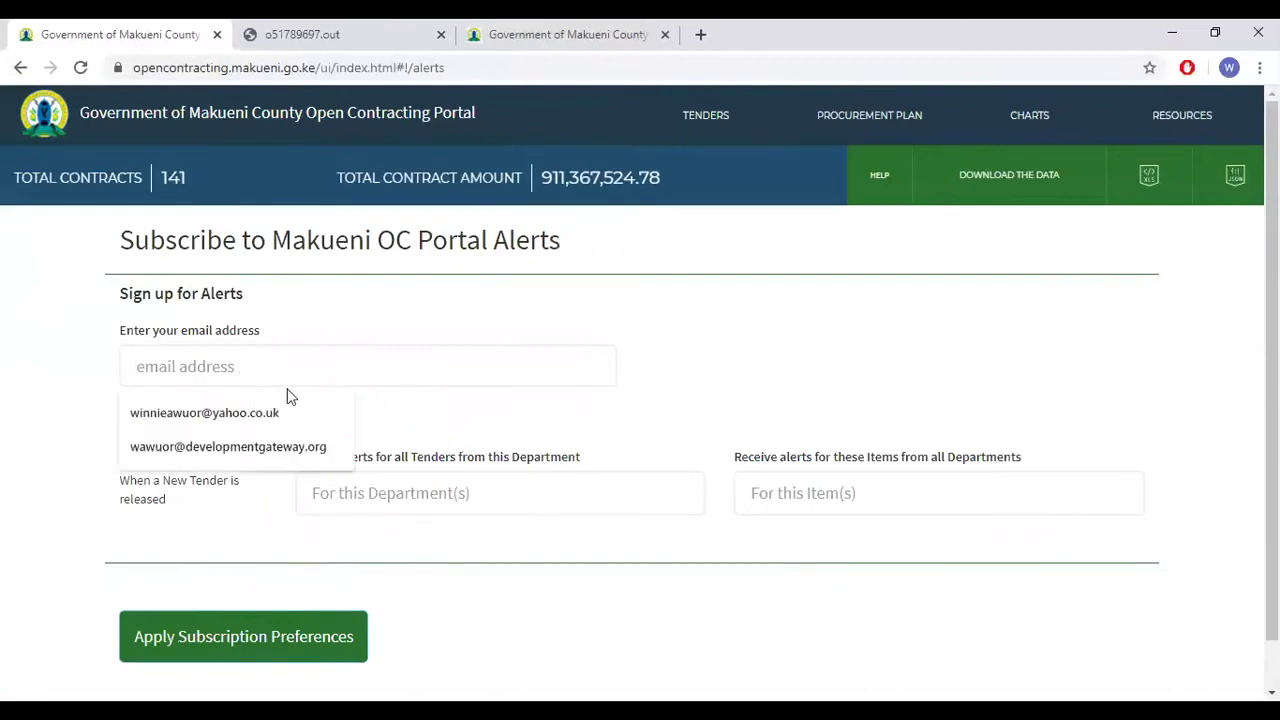
{"action": "left_click", "coordinate": [718, 373]}
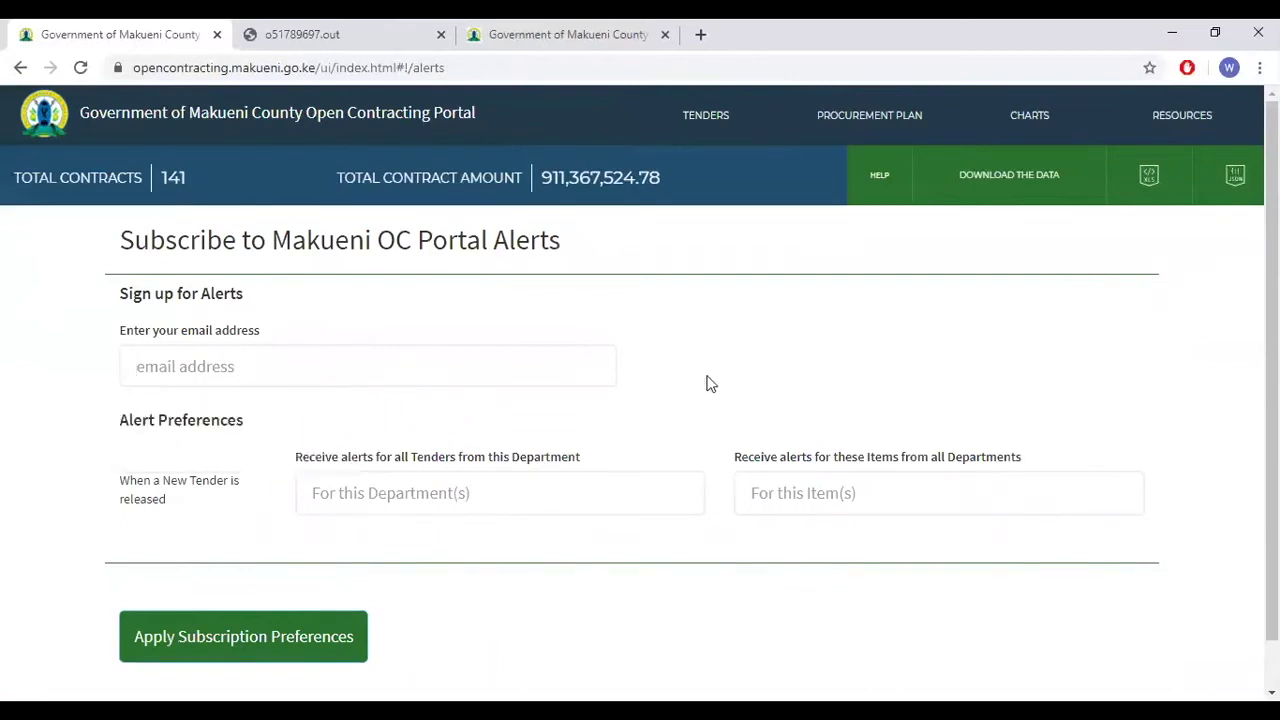
{"action": "left_click", "coordinate": [481, 492]}
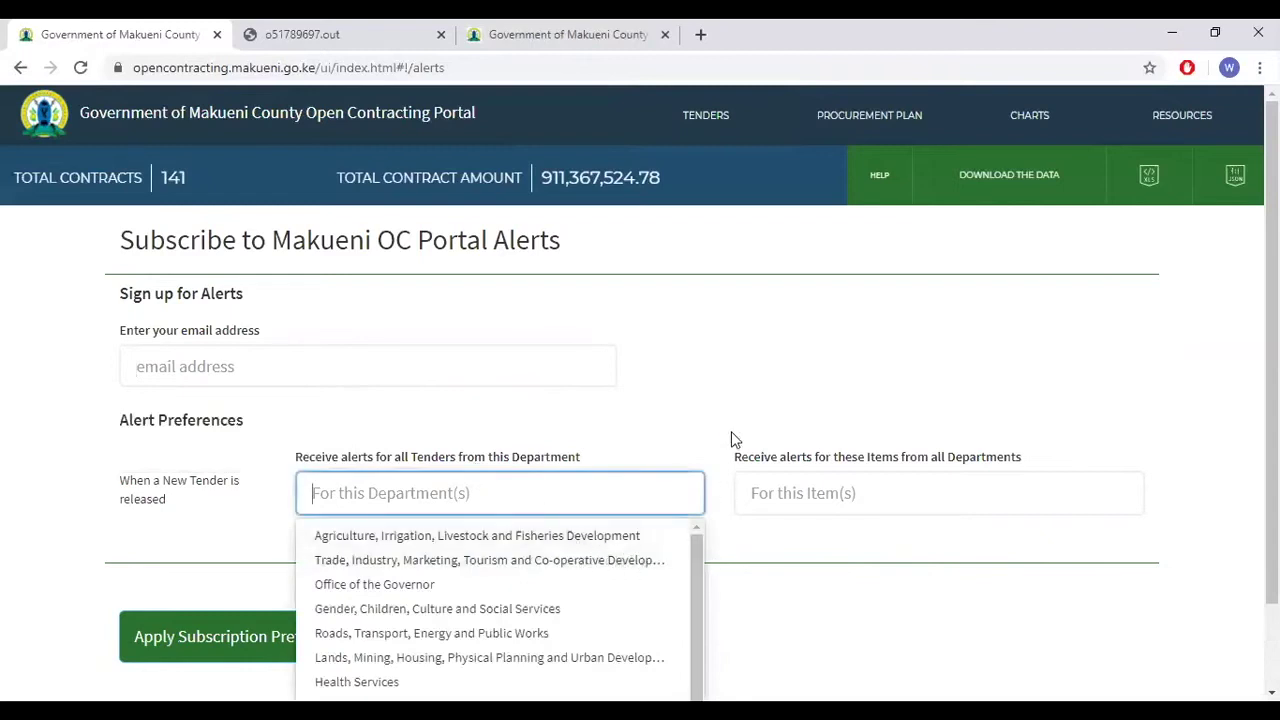
{"action": "scroll", "coordinate": [727, 440], "scroll_direction": "down", "scroll_amount": 1}
{"action": "left_click", "coordinate": [461, 553]}
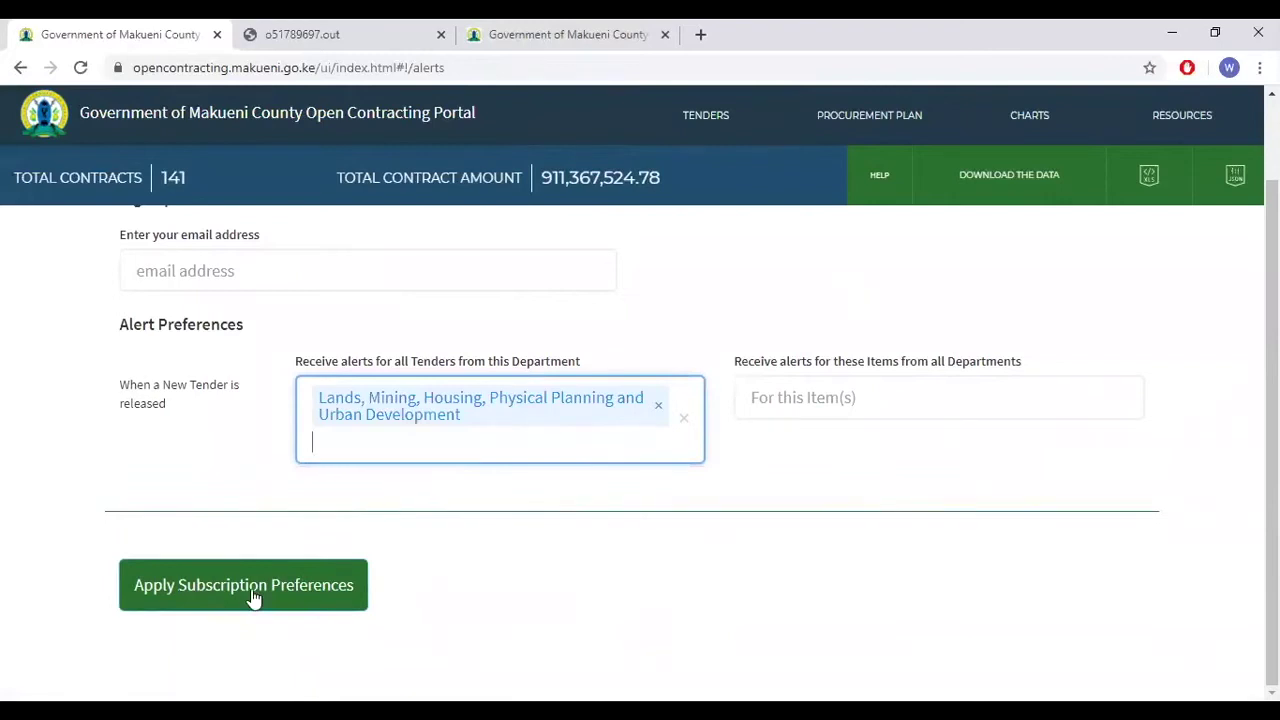
{"action": "left_click", "coordinate": [657, 408]}
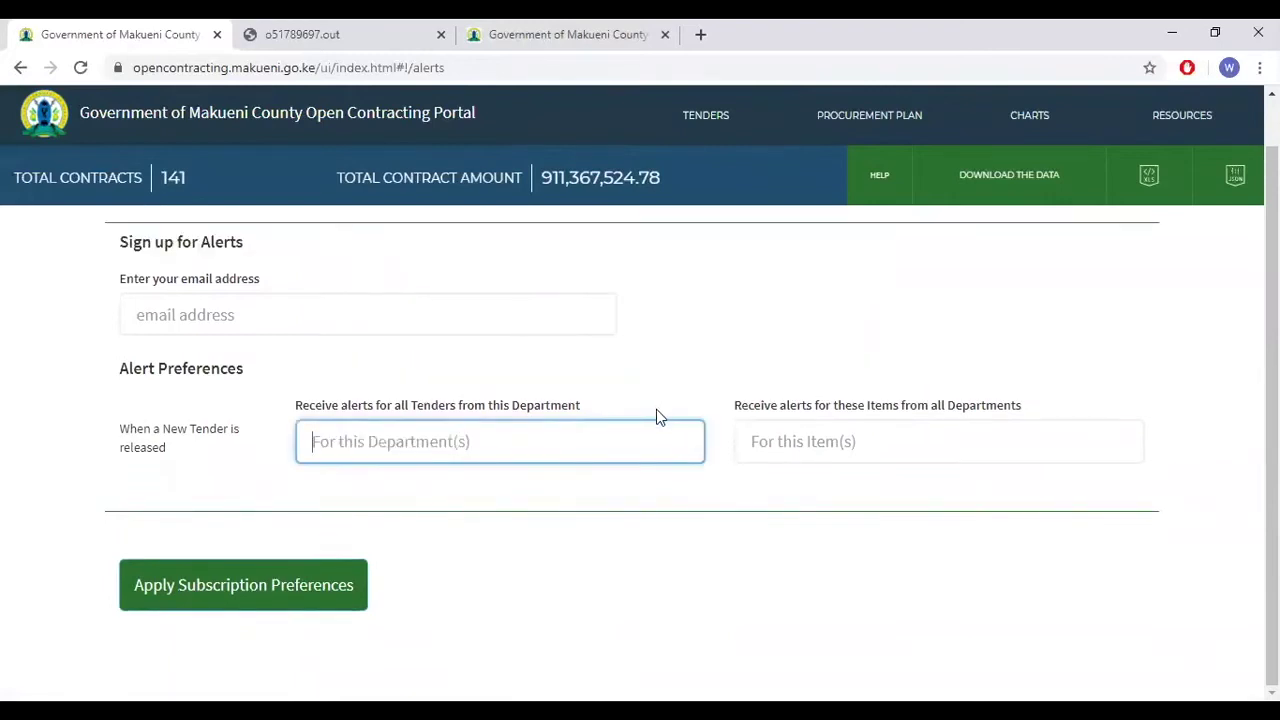
Step: Select the 100gsm Cream Classic Laid Paper (APS) Size A1 item, then return to tender 41802
{"action": "left_click", "coordinate": [871, 437]}
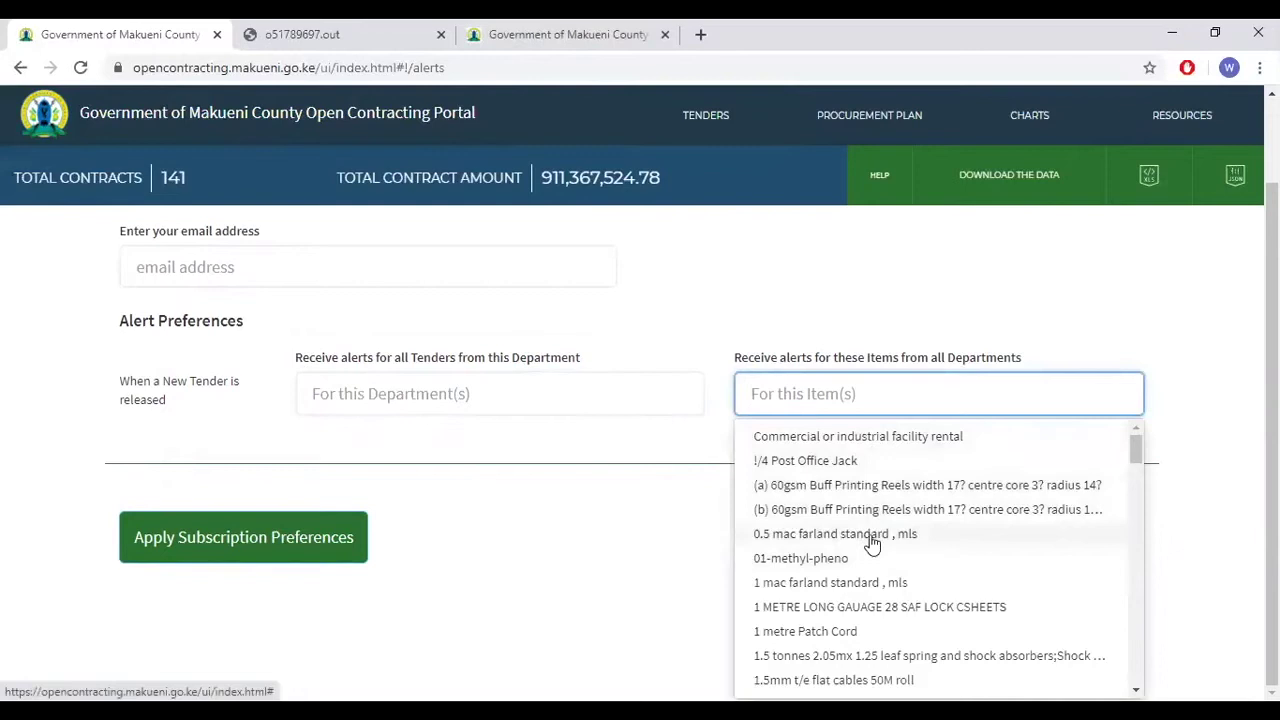
{"action": "scroll", "coordinate": [843, 519], "scroll_direction": "down", "scroll_amount": 3}
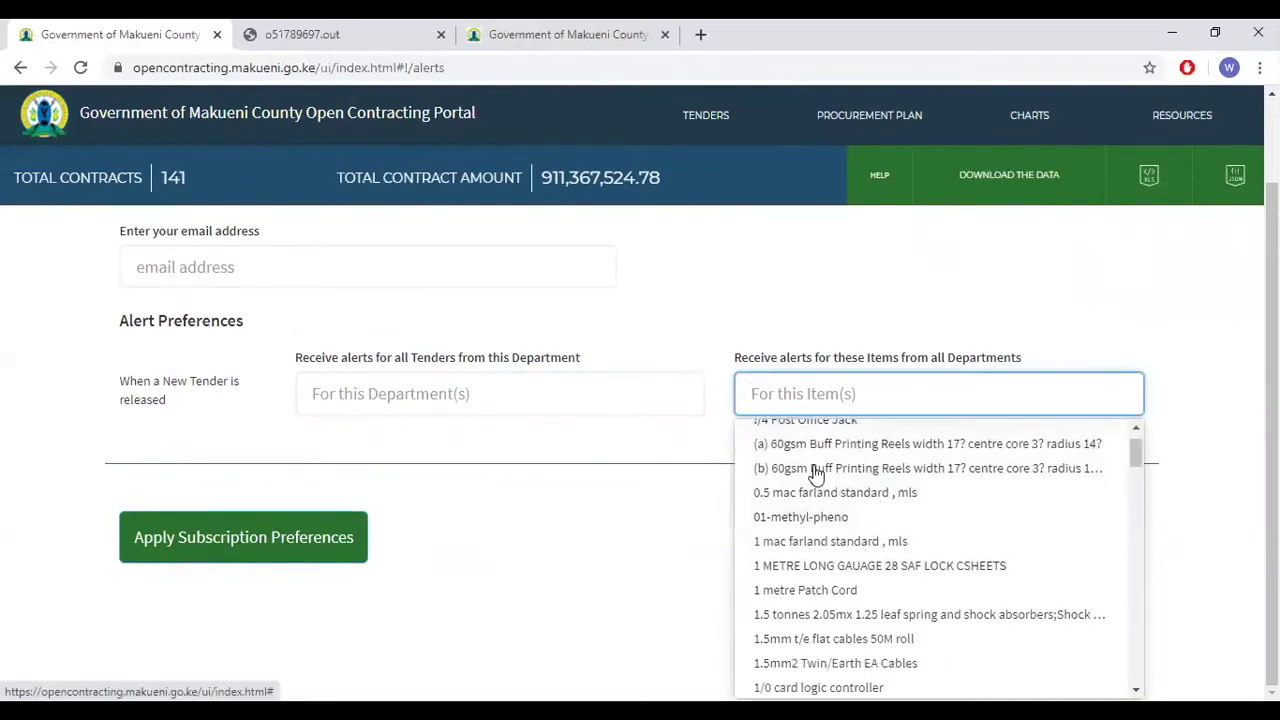
{"action": "scroll", "coordinate": [843, 519], "scroll_direction": "down", "scroll_amount": 1}
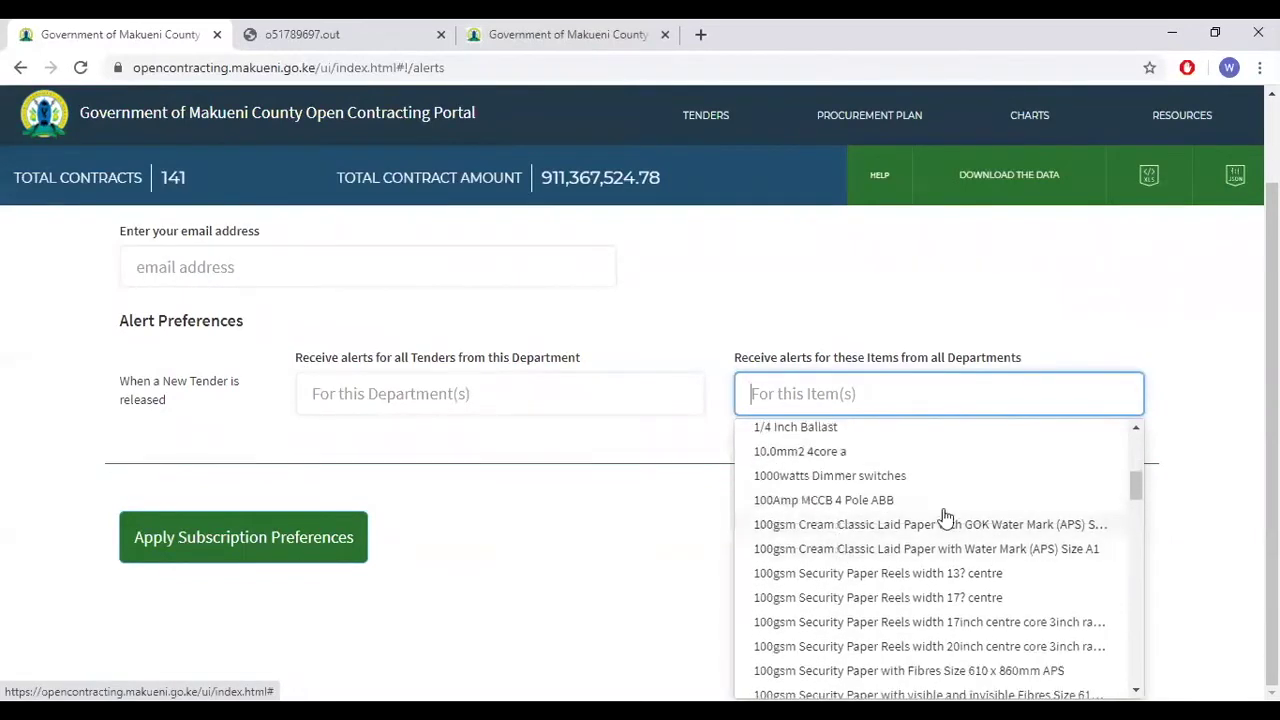
{"action": "left_click", "coordinate": [829, 558]}
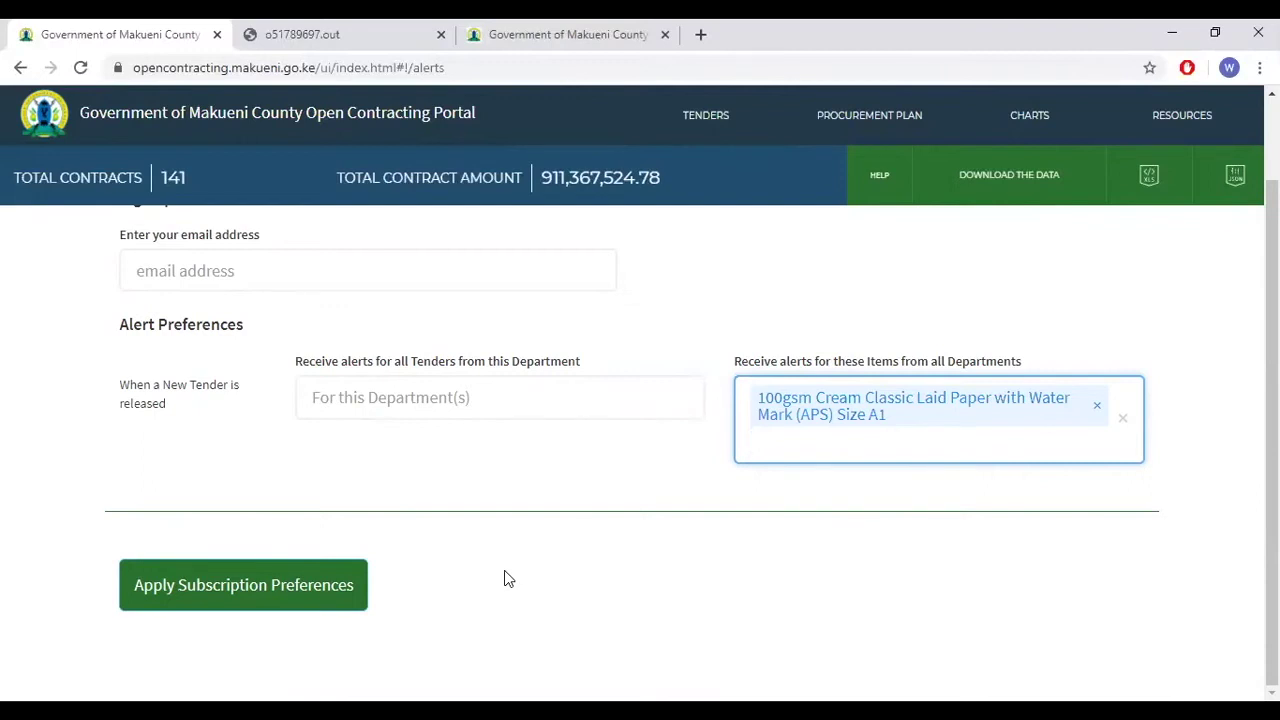
{"action": "scroll", "coordinate": [504, 578], "scroll_direction": "up", "scroll_amount": 1}
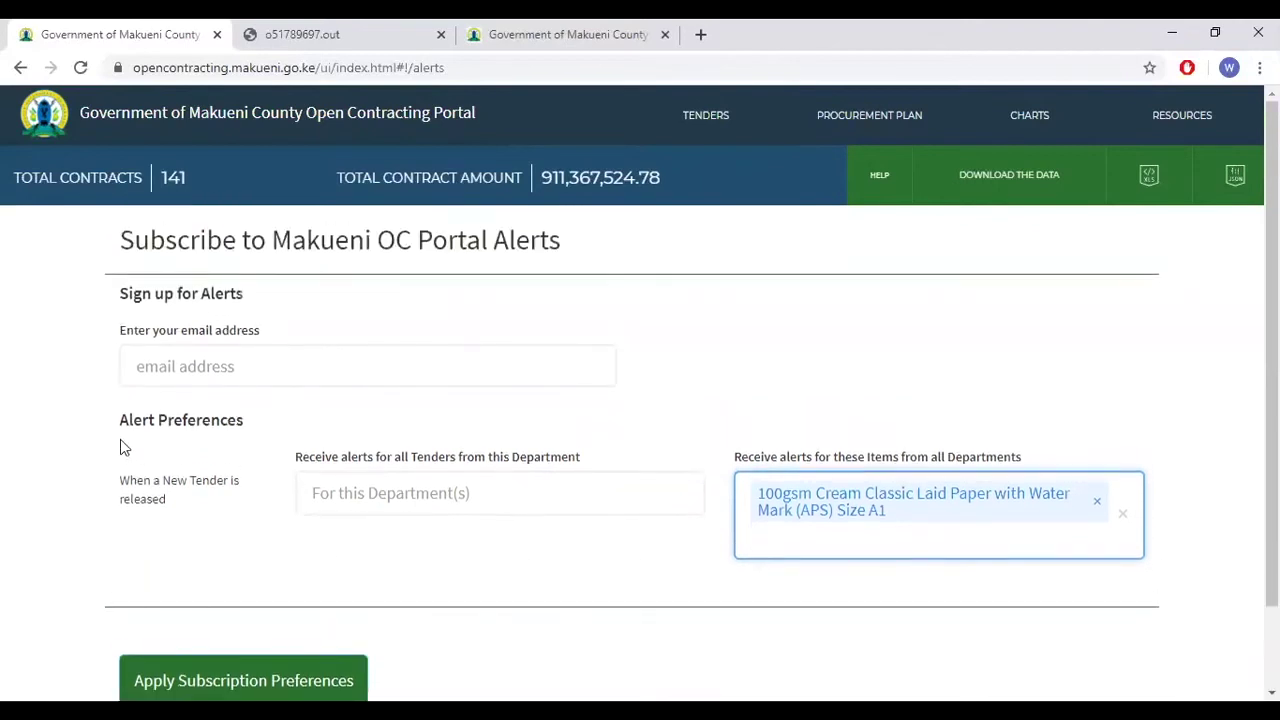
{"action": "left_click", "coordinate": [19, 68]}
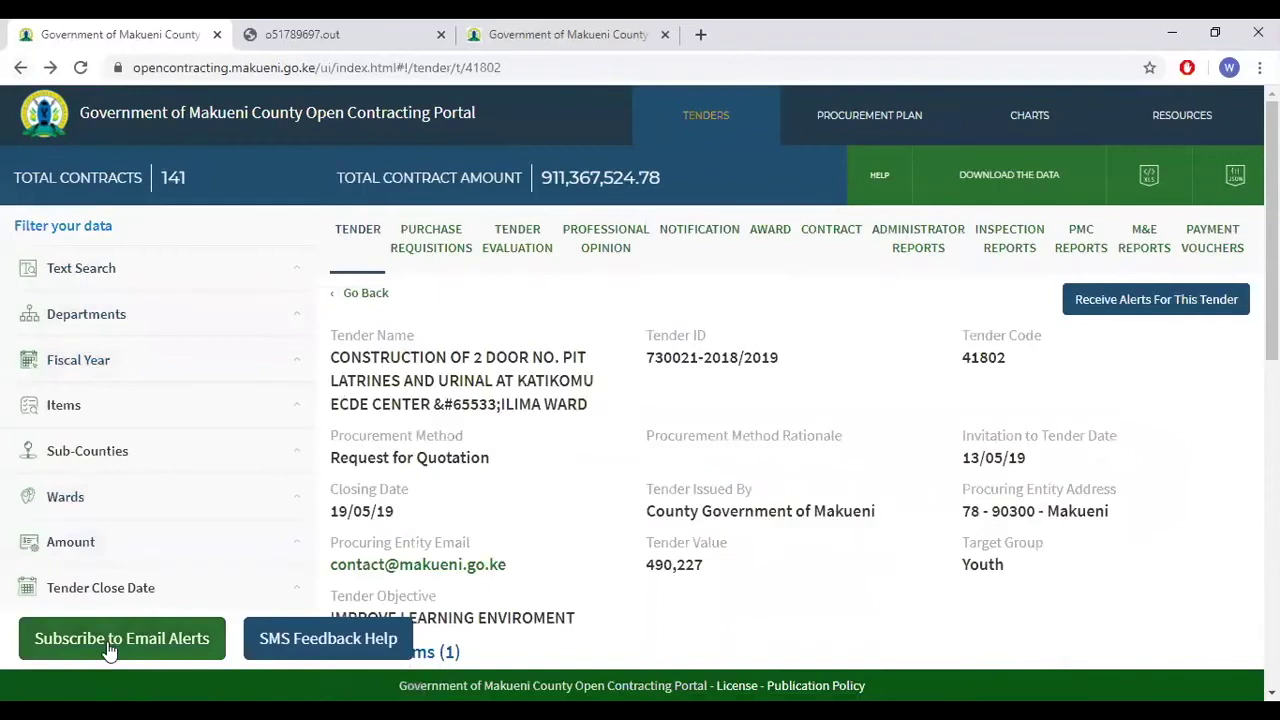
Step: Open SMS Feedback Help and highlight the CON and Tender code parts of the request format
{"action": "left_click", "coordinate": [282, 648]}
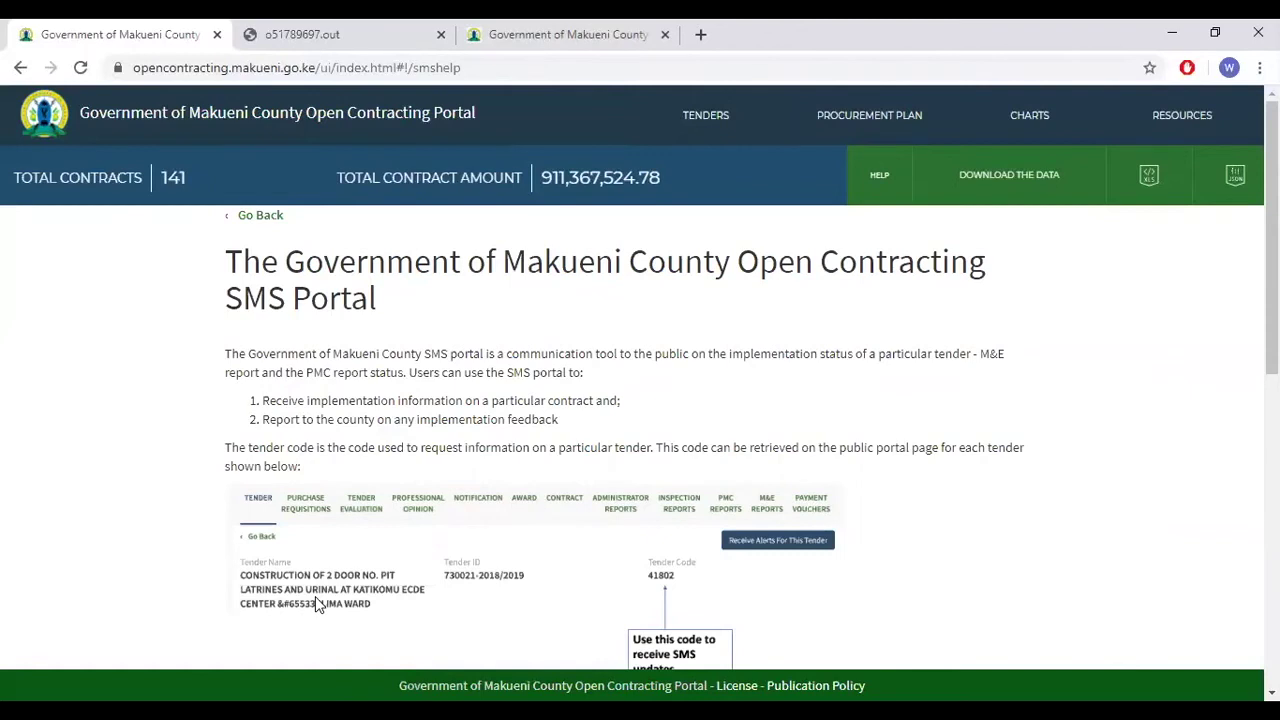
{"action": "scroll", "coordinate": [316, 605], "scroll_direction": "down", "scroll_amount": 5}
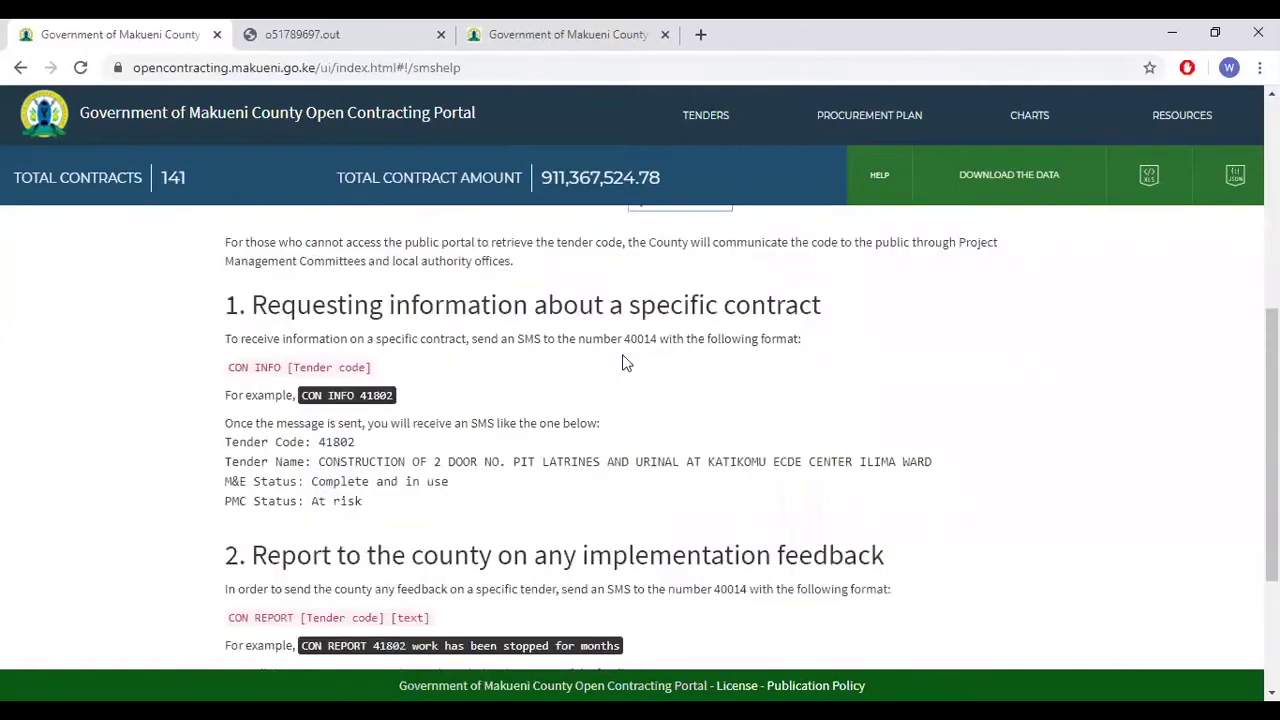
{"action": "left_click_drag", "start_coordinate": [624, 338], "coordinate": [655, 337]}
{"action": "left_click_drag", "start_coordinate": [228, 372], "coordinate": [282, 366]}
{"action": "left_click_drag", "start_coordinate": [293, 366], "coordinate": [366, 363]}
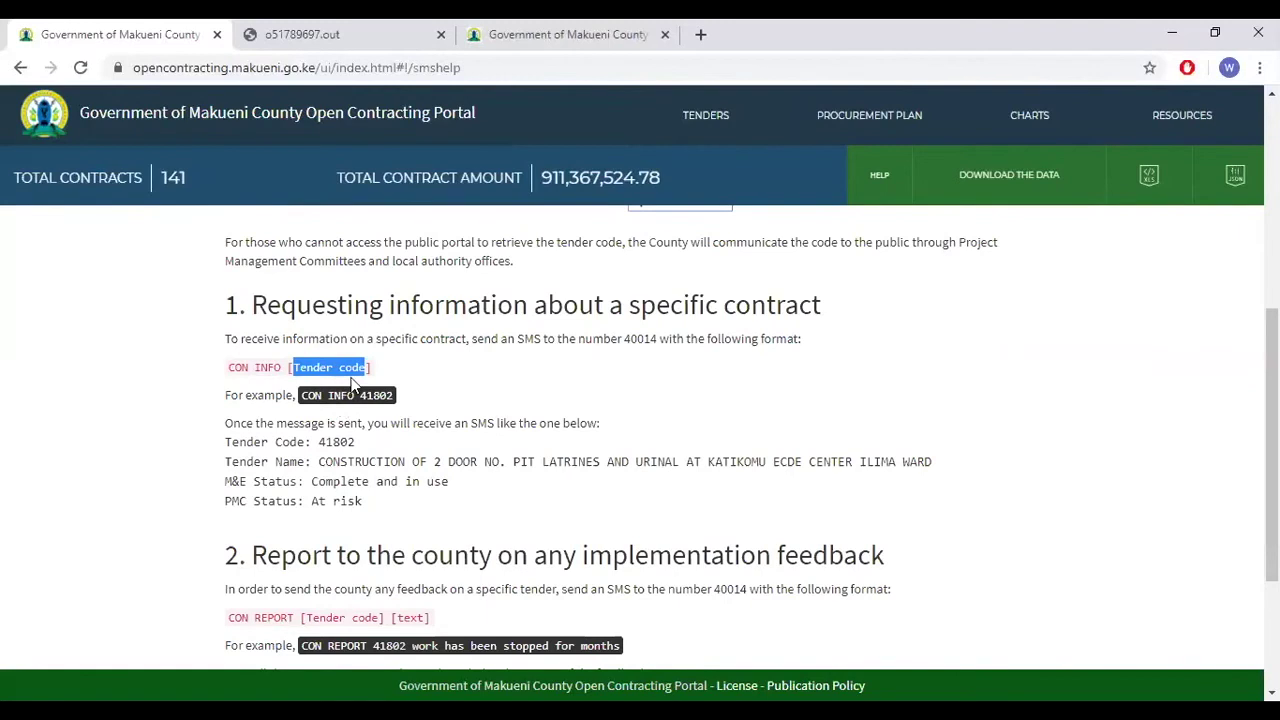
{"action": "scroll", "coordinate": [540, 417], "scroll_direction": "up", "scroll_amount": 5}
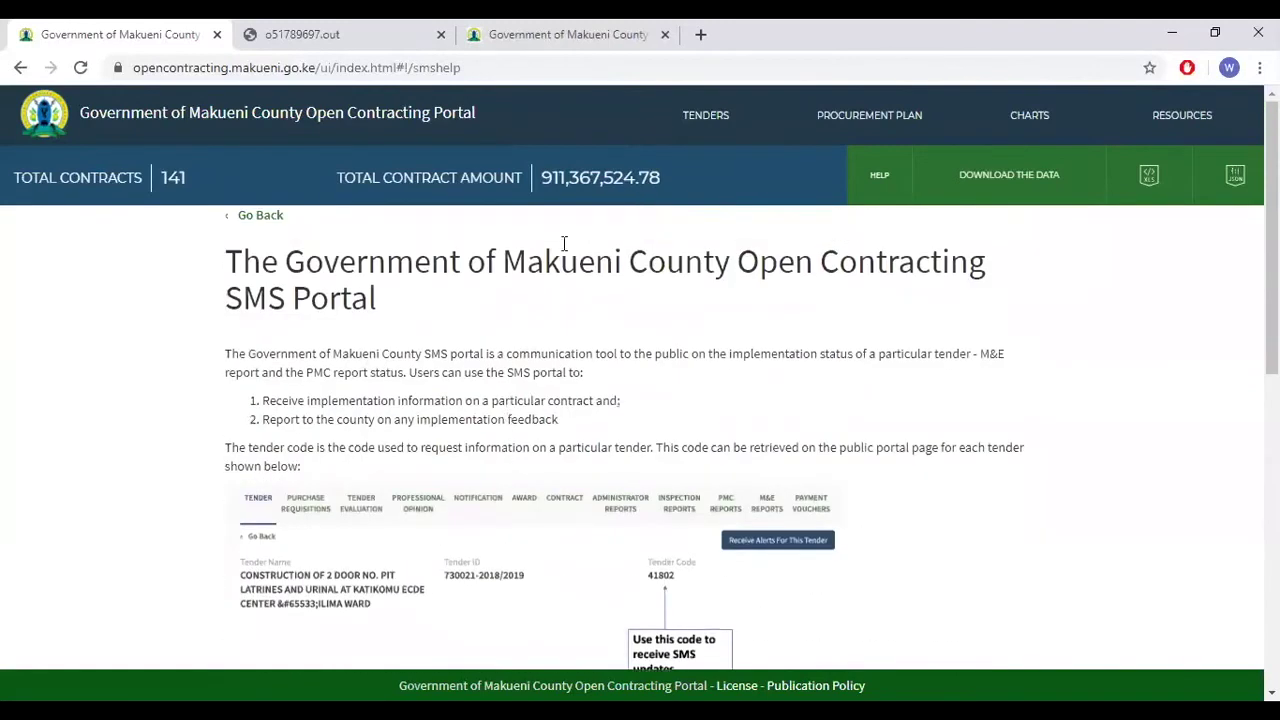
{"action": "left_click", "coordinate": [20, 68]}
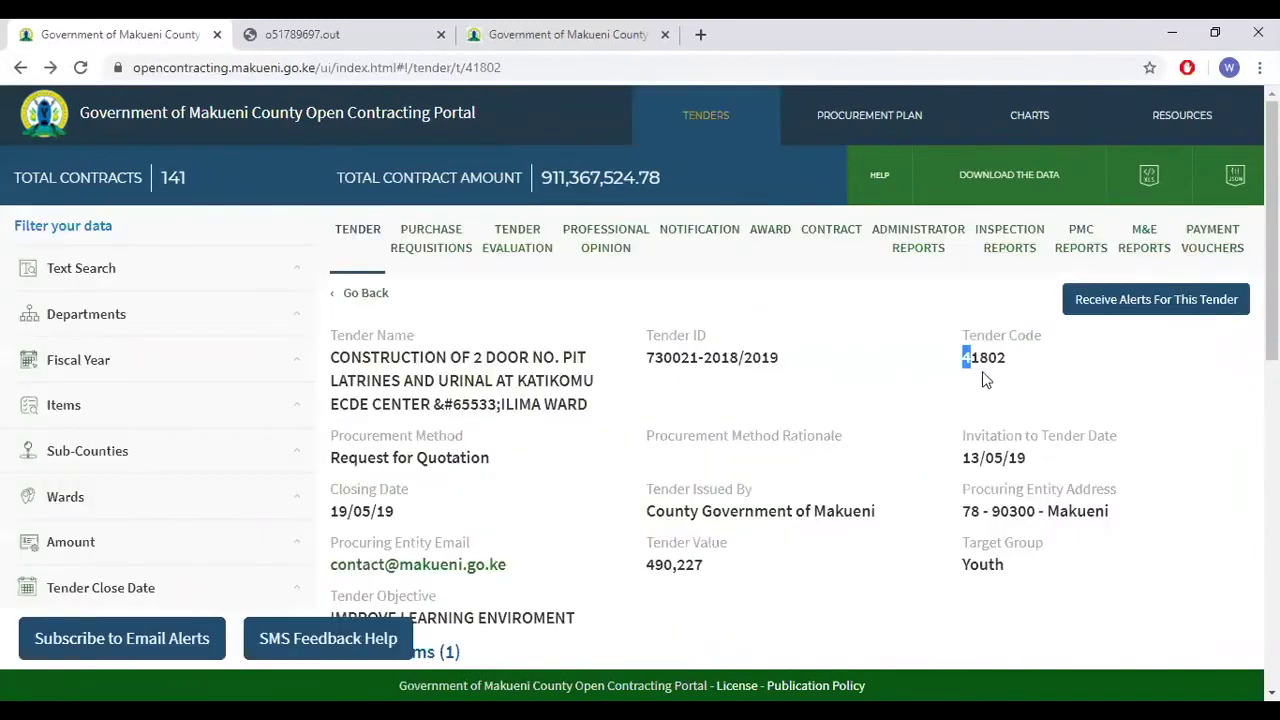
{"action": "left_click_drag", "start_coordinate": [964, 352], "coordinate": [1010, 366]}
{"action": "scroll", "coordinate": [880, 435], "scroll_direction": "down", "scroll_amount": 3}
{"action": "scroll", "coordinate": [884, 441], "scroll_direction": "down", "scroll_amount": 3}
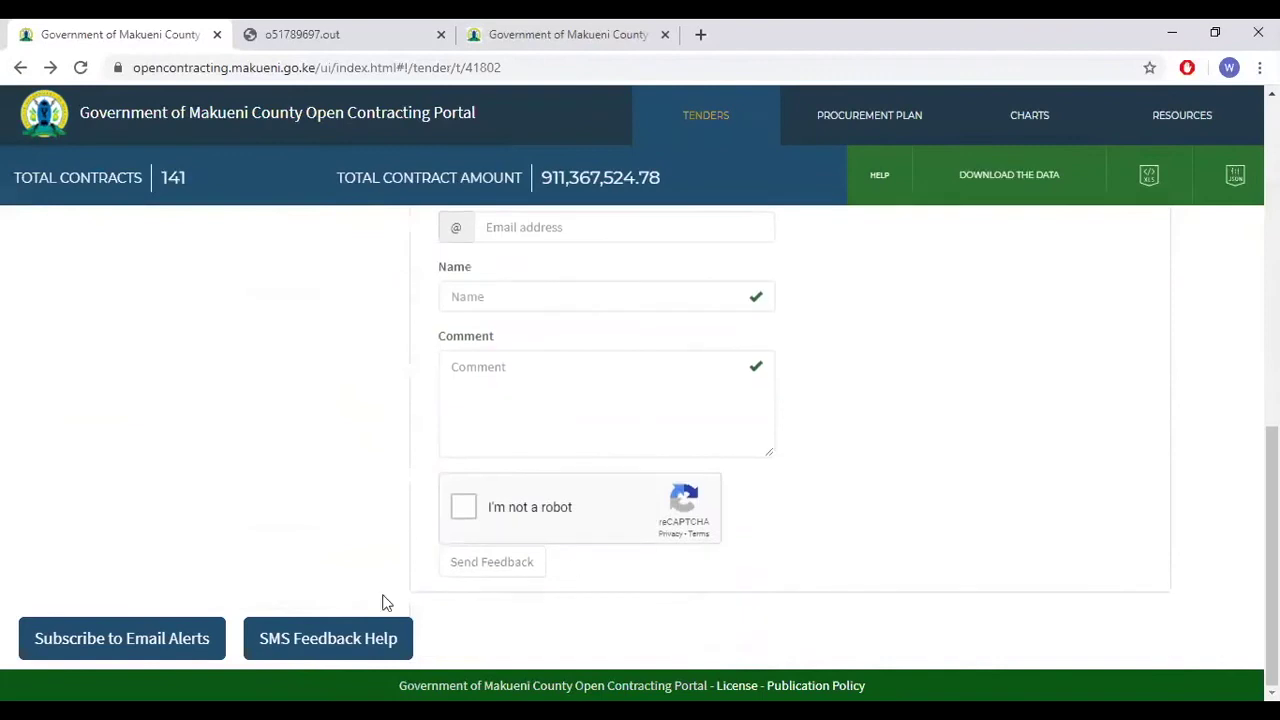
{"action": "left_click", "coordinate": [337, 639]}
{"action": "scroll", "coordinate": [416, 463], "scroll_direction": "down", "scroll_amount": 10}
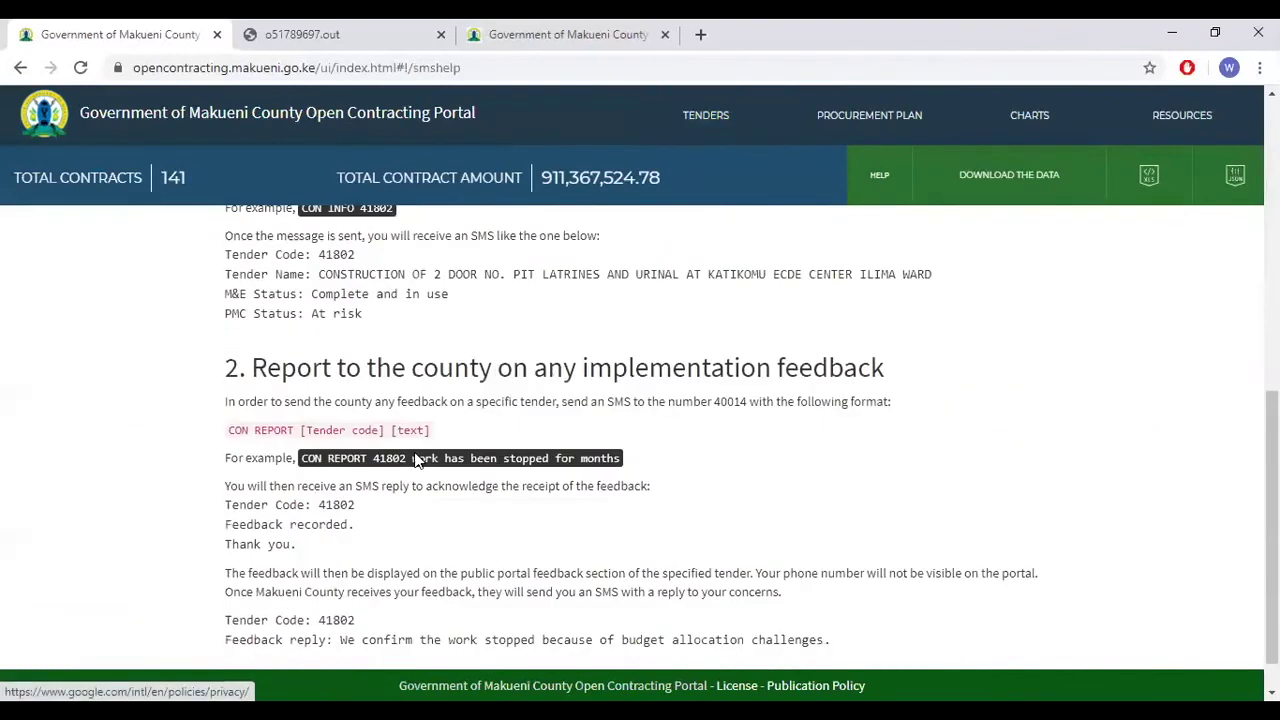
{"action": "scroll", "coordinate": [416, 463], "scroll_direction": "down", "scroll_amount": 1}
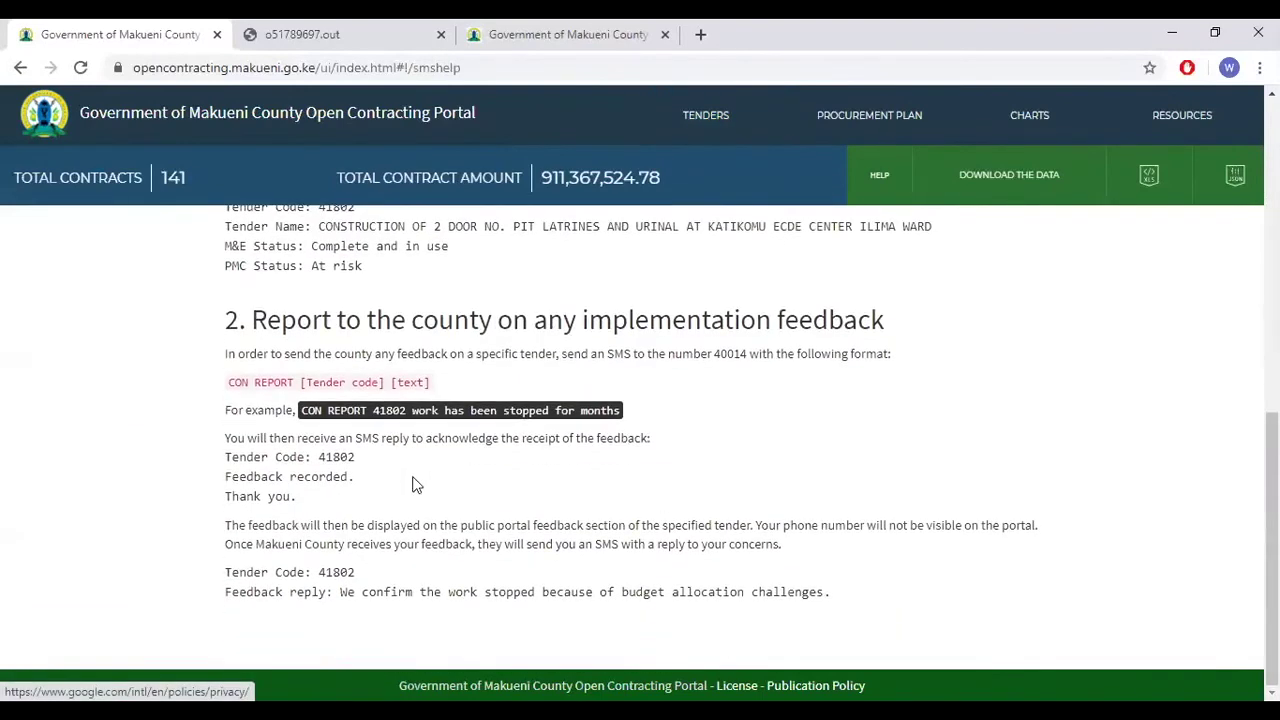
{"action": "scroll", "coordinate": [414, 484], "scroll_direction": "up", "scroll_amount": 3}
{"action": "scroll", "coordinate": [420, 494], "scroll_direction": "down", "scroll_amount": 2}
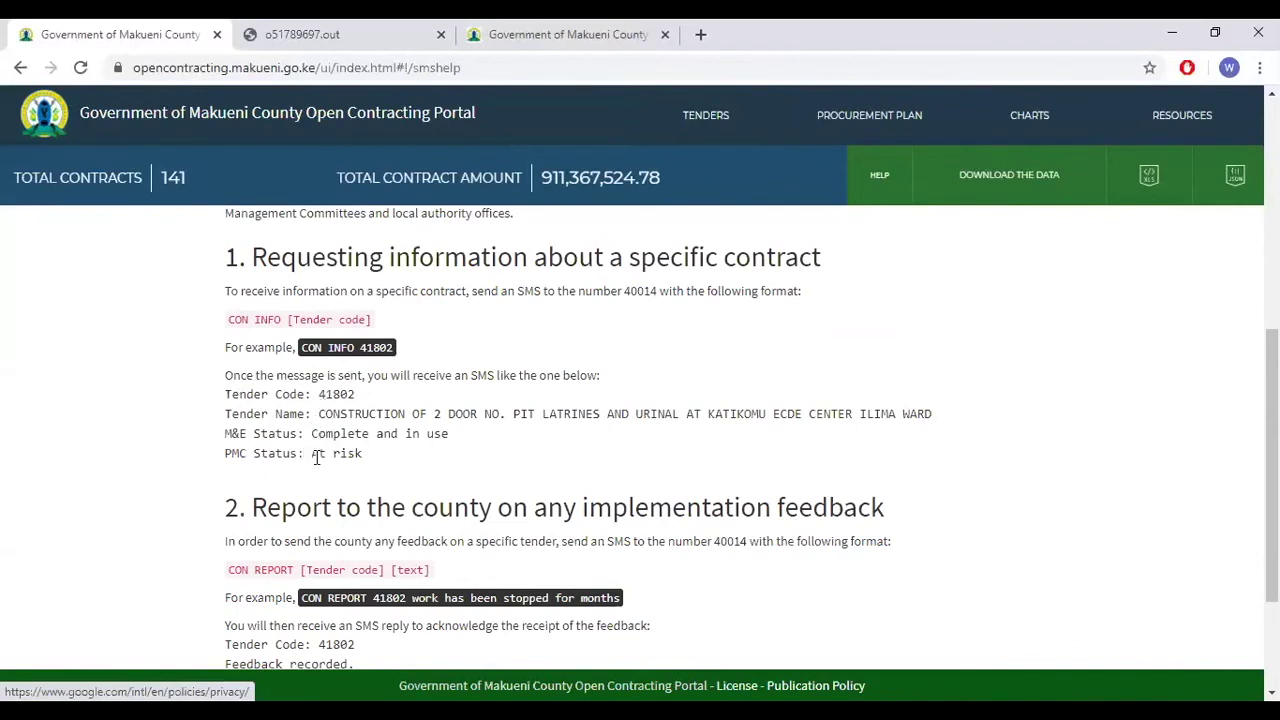
{"action": "scroll", "coordinate": [316, 457], "scroll_direction": "down", "scroll_amount": 2}
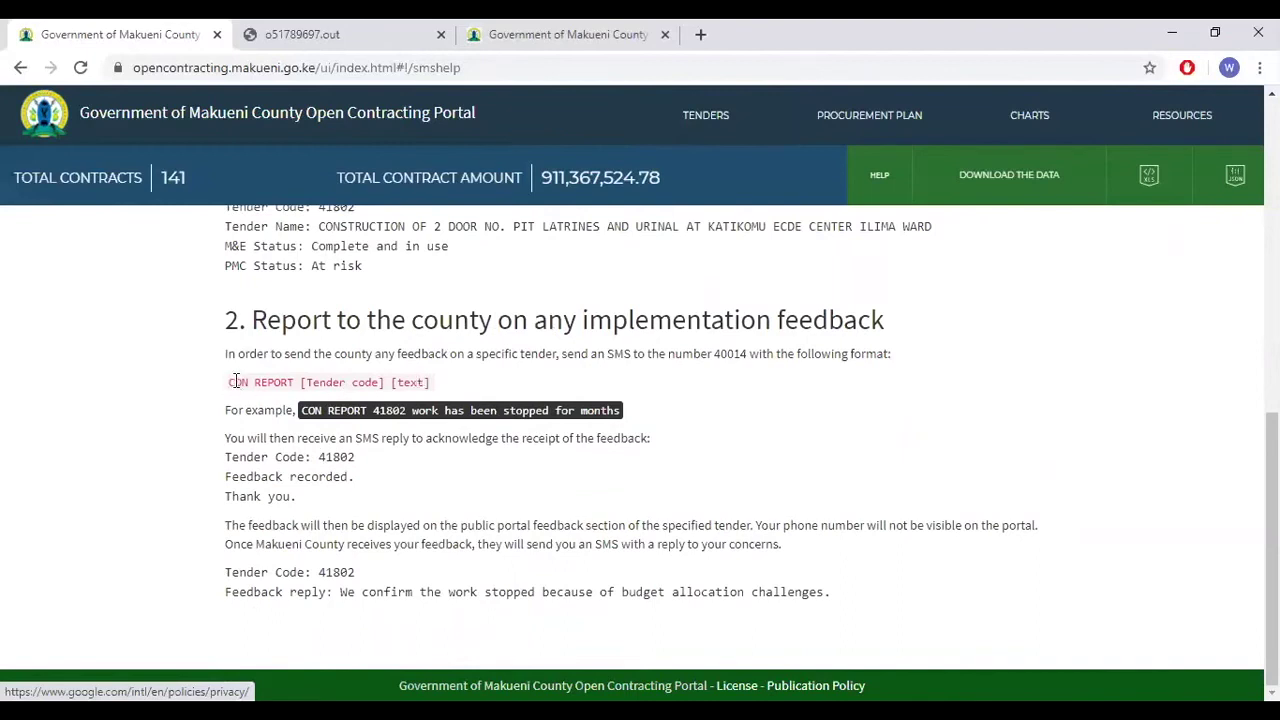
{"action": "left_click_drag", "start_coordinate": [229, 383], "coordinate": [428, 381]}
{"action": "left_click", "coordinate": [408, 378]}
{"action": "left_click_drag", "start_coordinate": [229, 456], "coordinate": [356, 497]}
{"action": "left_click", "coordinate": [224, 457]}
{"action": "left_click_drag", "start_coordinate": [227, 452], "coordinate": [292, 502]}
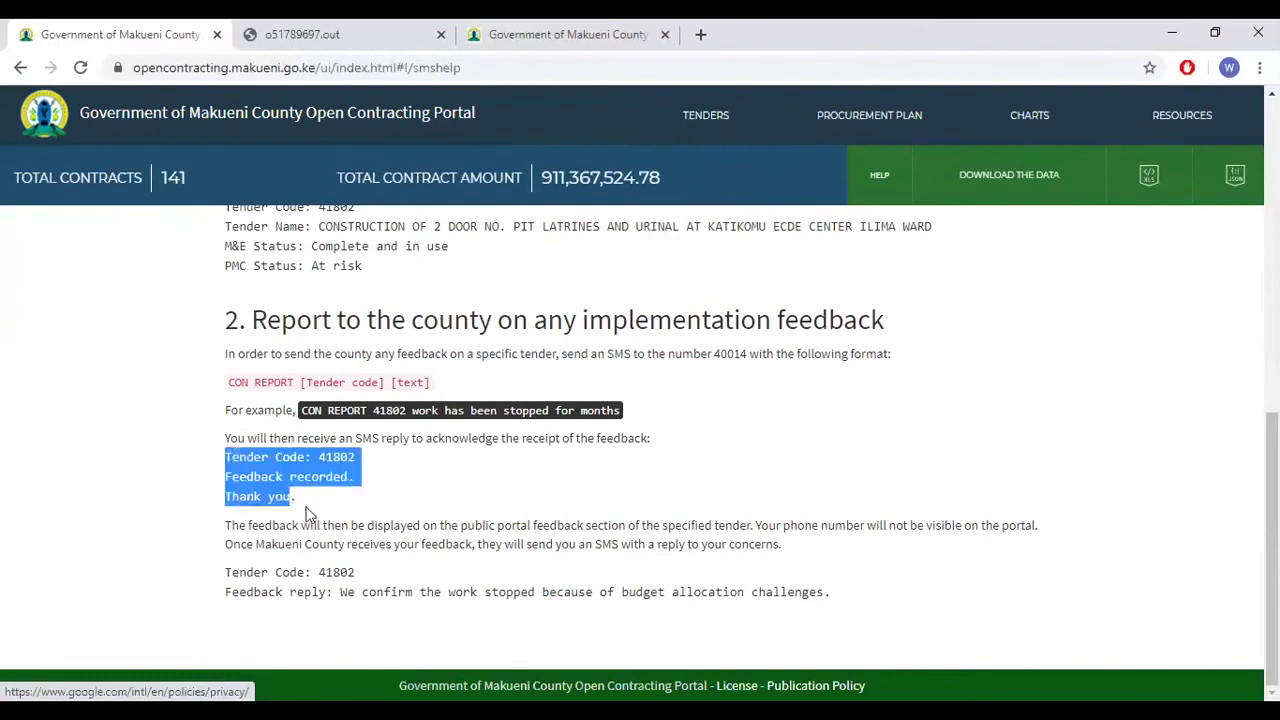
{"action": "left_click", "coordinate": [388, 538]}
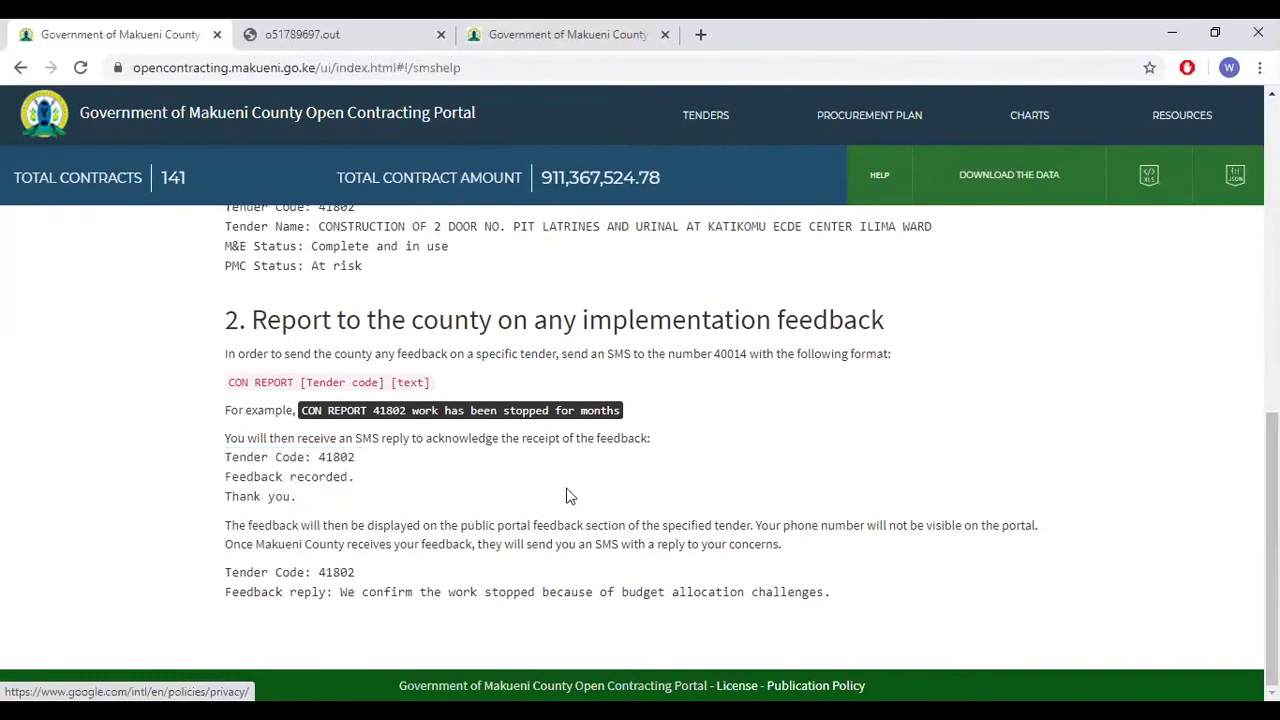